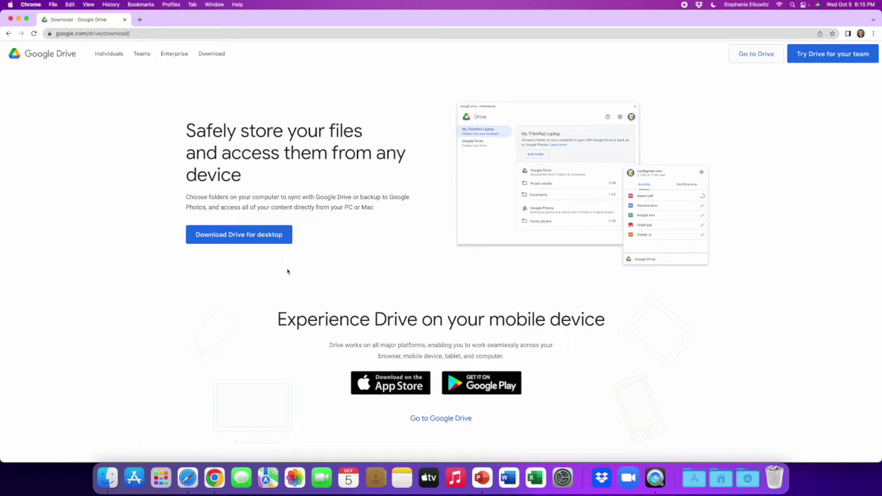
# Download the Google Drive for desktop installer from the download page.
pyautogui.click(260, 235)
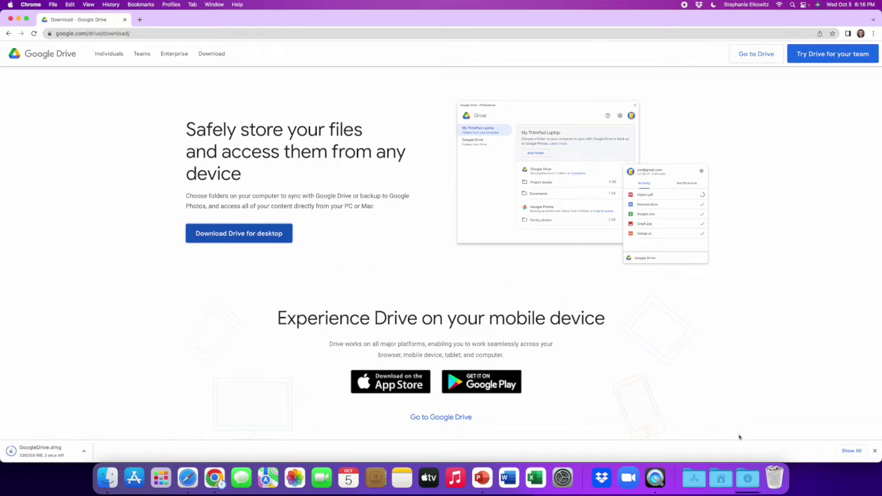
# Show the downloaded GoogleDrive.dmg in the Finder Downloads folder.
pyautogui.click(746, 472)
pyautogui.click(771, 422)
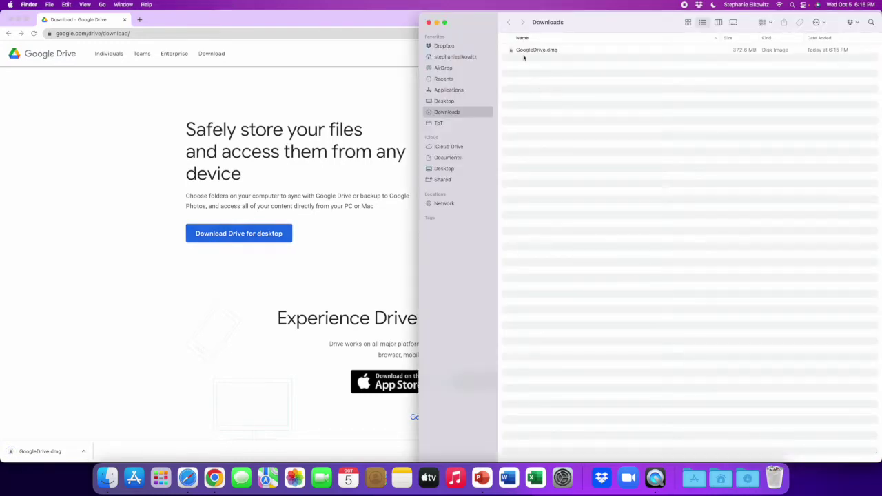
# Mount GoogleDrive.dmg from Downloads and launch the GoogleDrive.pkg installer inside it.
pyautogui.click(525, 51)
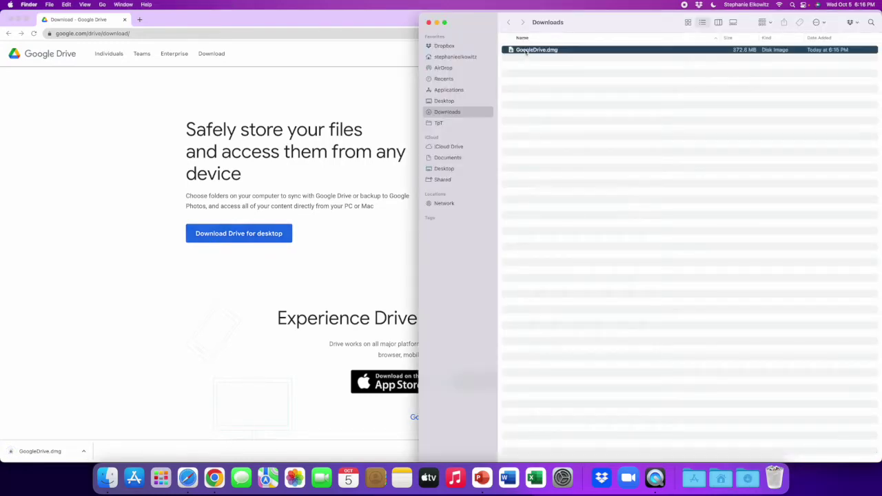
pyautogui.doubleClick(526, 51)
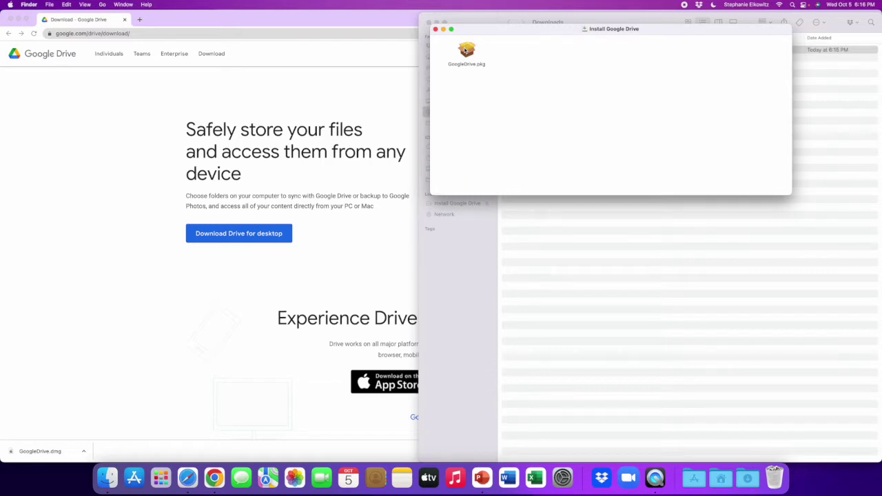
pyautogui.doubleClick(466, 50)
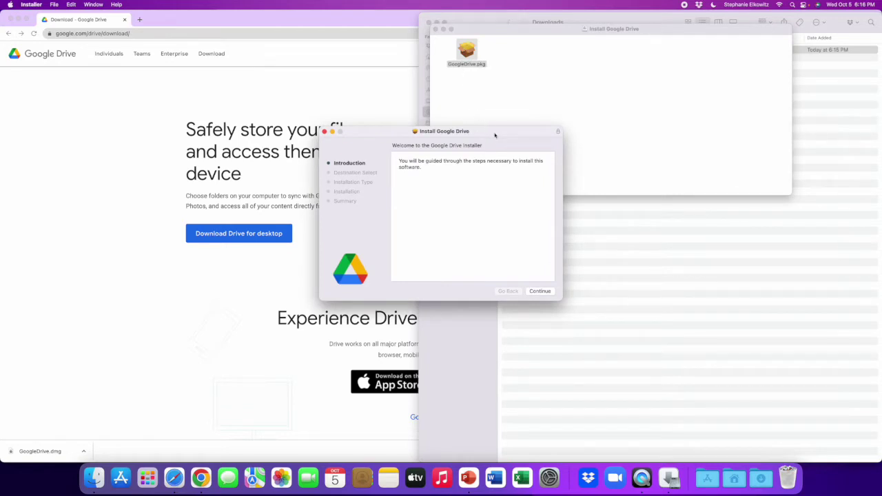
# Install Google Drive on Macintosh HD, authorizing with the admin password, then trash the installer.
pyautogui.click(542, 291)
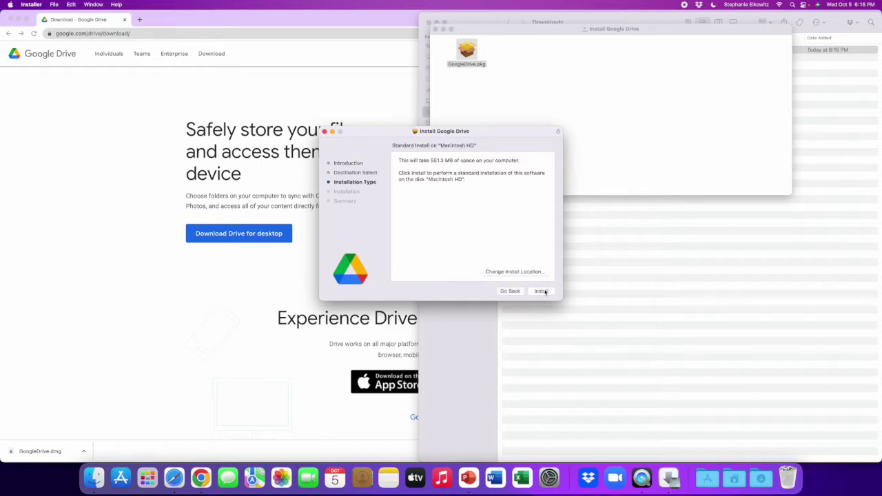
pyautogui.click(542, 290)
pyautogui.write('•••••')
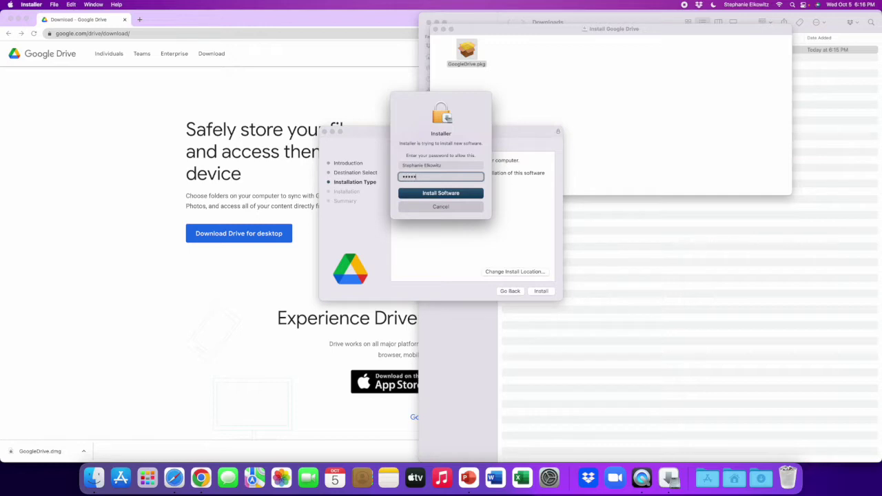
pyautogui.click(467, 196)
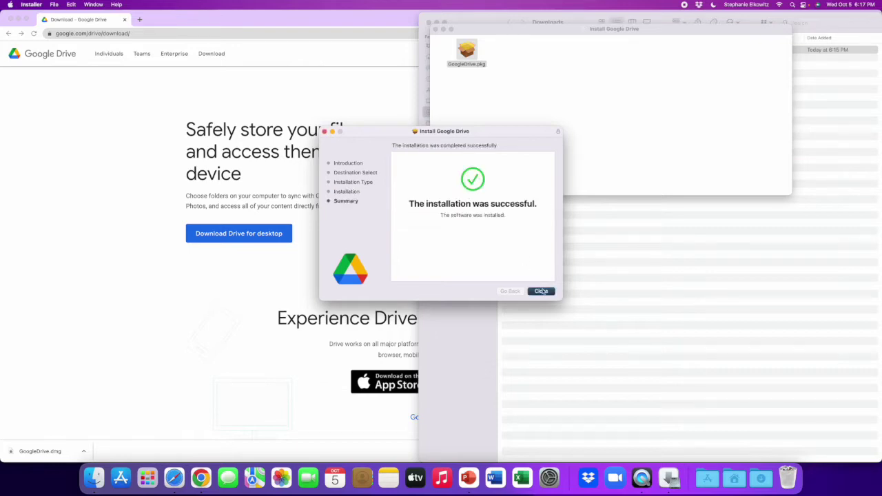
pyautogui.click(542, 291)
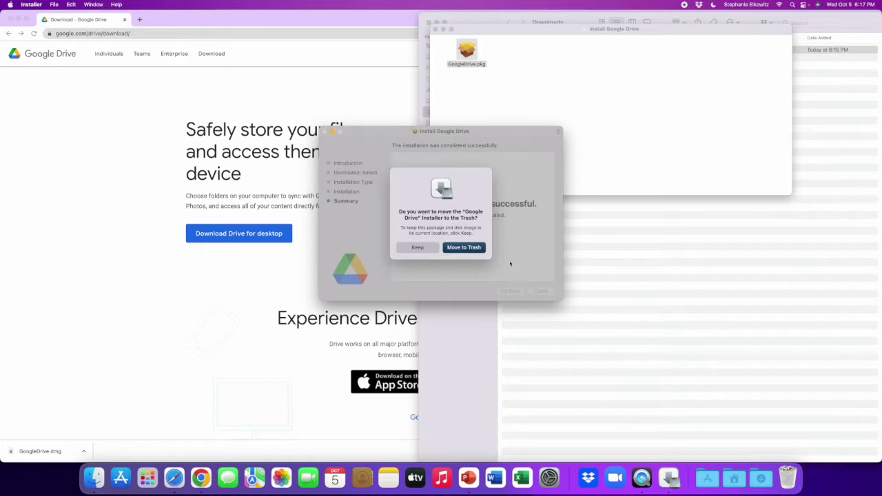
pyautogui.click(478, 254)
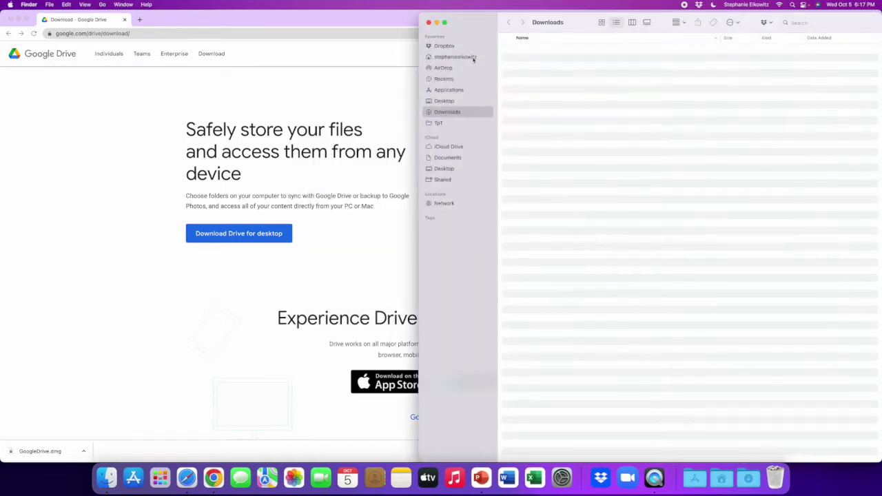
# Close the Downloads window and launch Google Drive from the Applications stack.
pyautogui.click(428, 22)
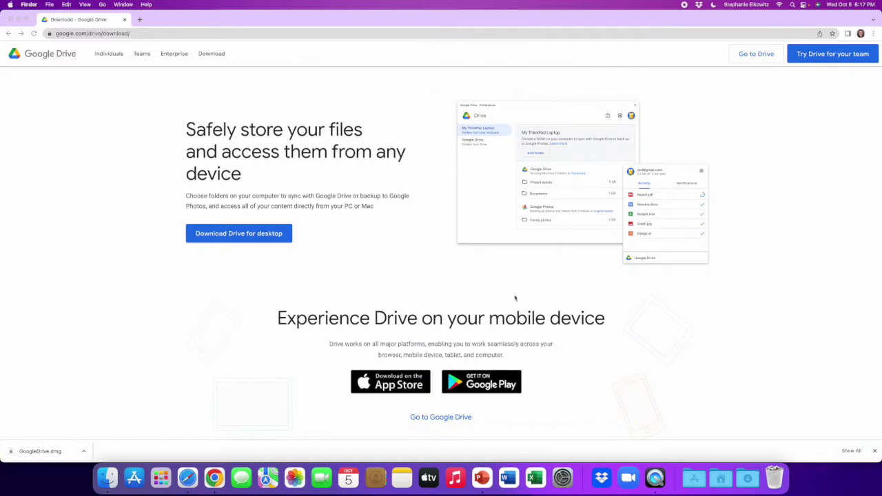
pyautogui.click(693, 478)
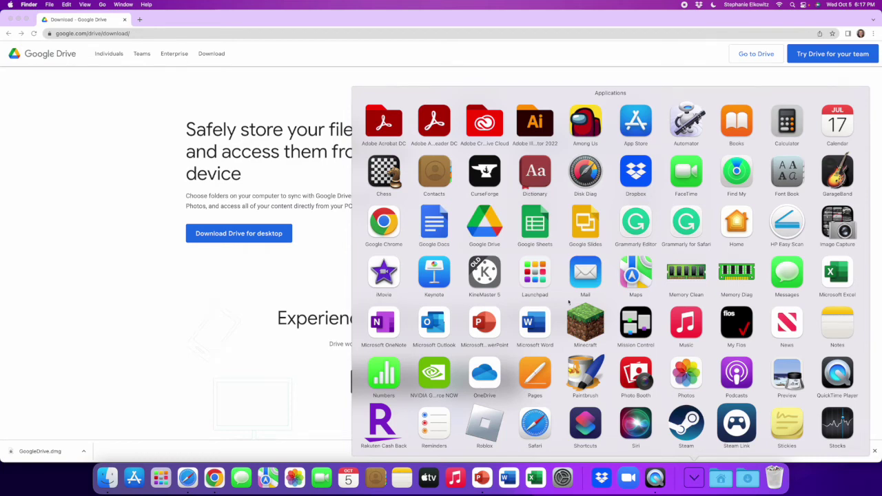
pyautogui.click(484, 232)
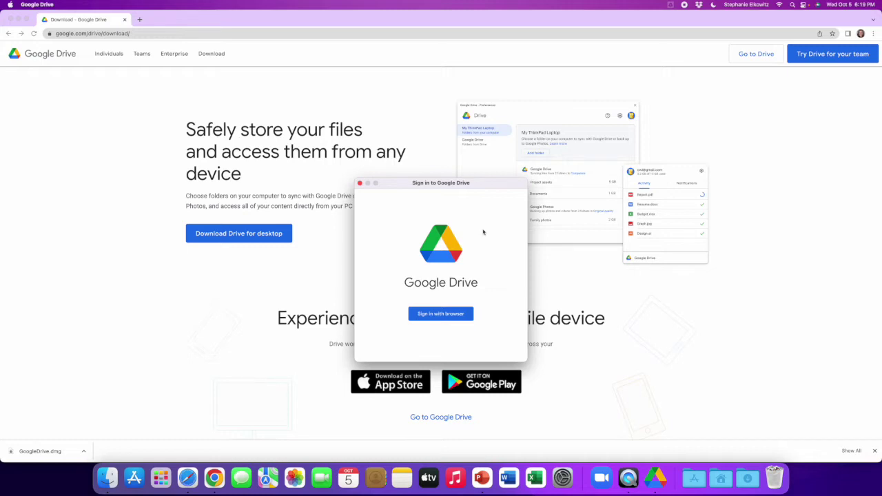
# Sign Drive for desktop in through the browser with the chosen Google account, then close the success page.
pyautogui.click(442, 314)
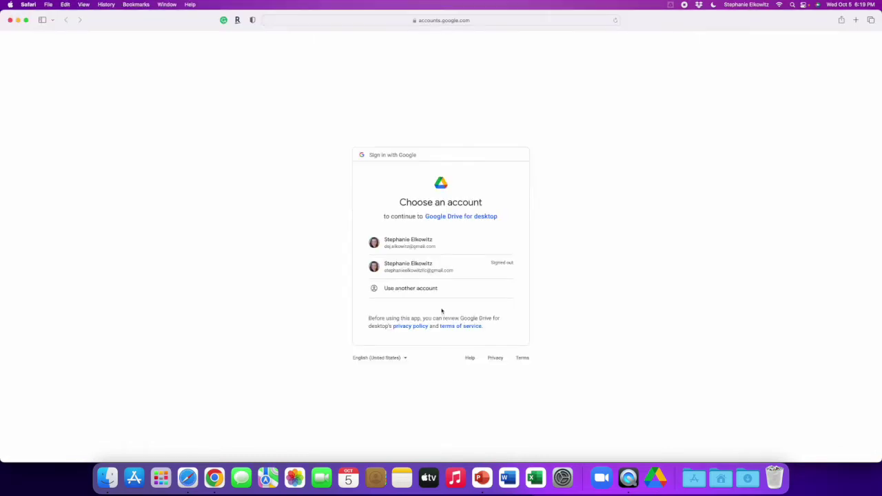
pyautogui.click(426, 245)
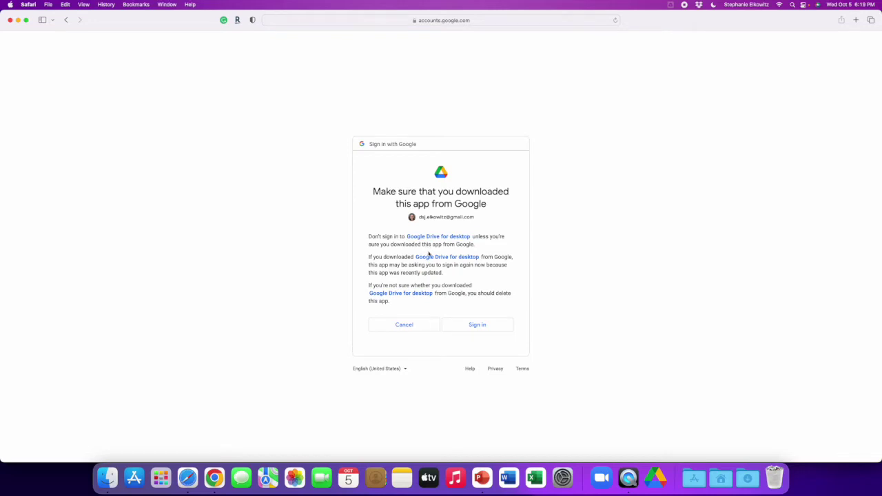
pyautogui.click(477, 325)
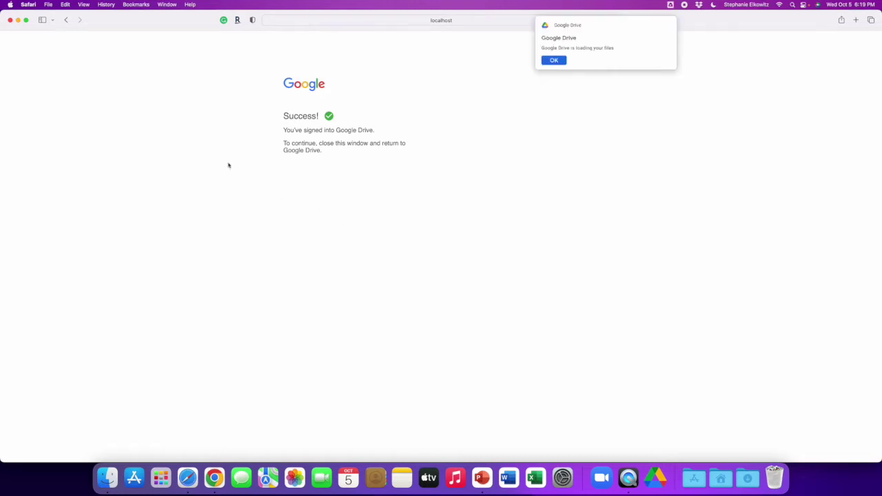
pyautogui.click(10, 20)
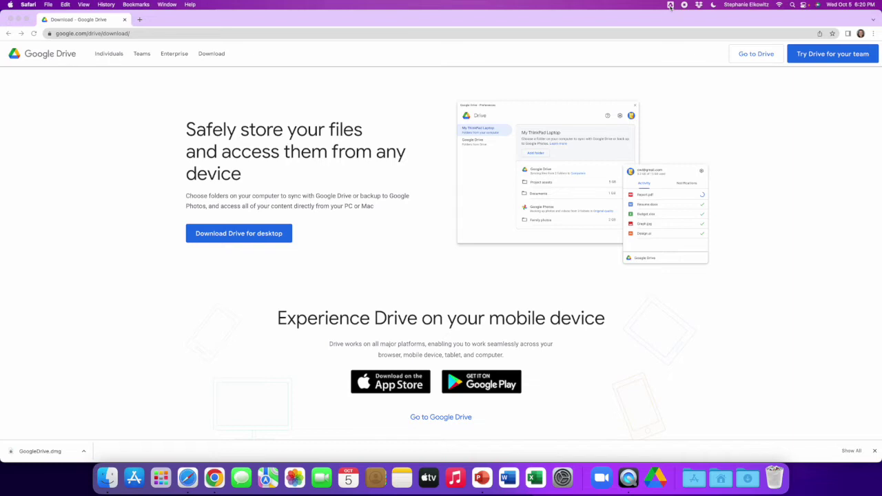
# Switch My Drive to Mirror files in Drive preferences, confirm the folder location, save and restart.
pyautogui.click(669, 5)
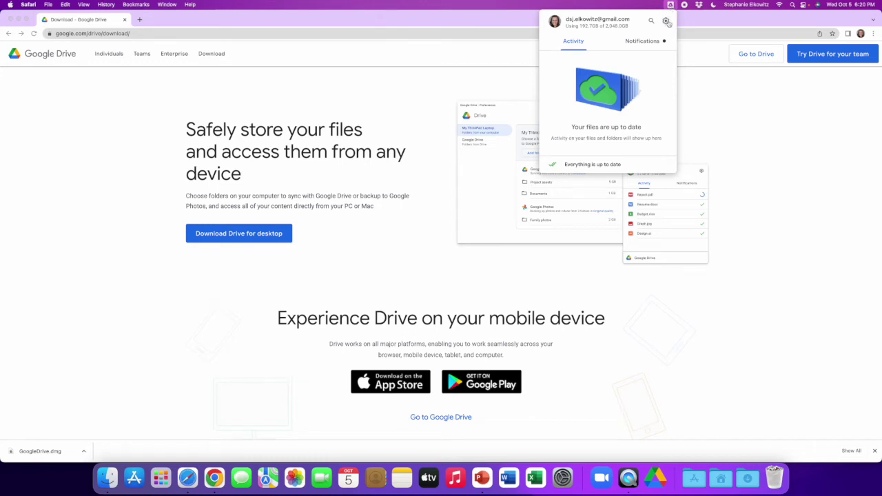
pyautogui.click(666, 22)
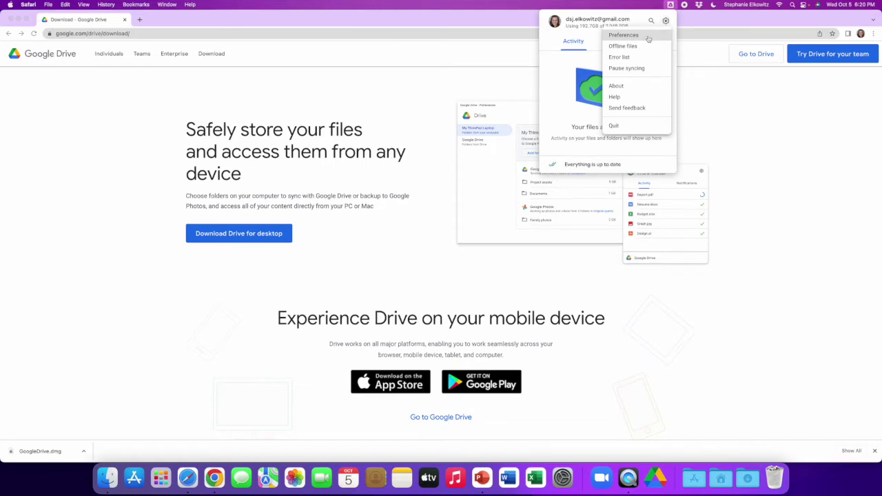
pyautogui.click(647, 36)
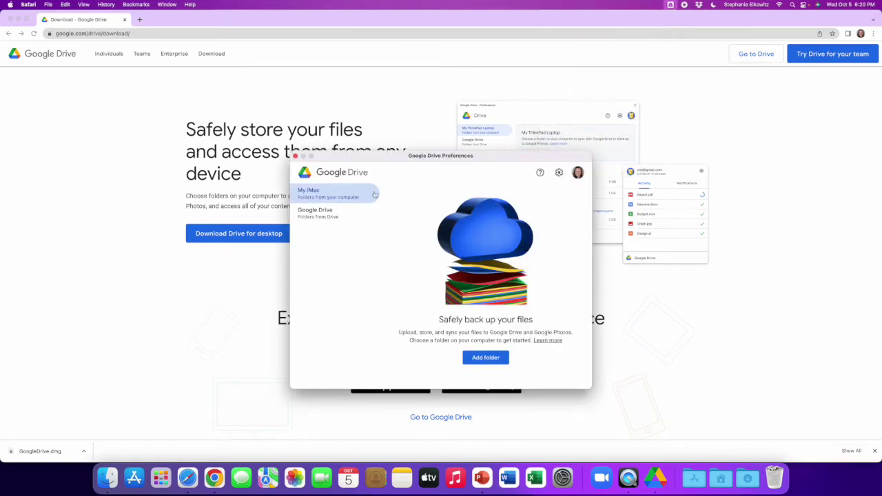
pyautogui.click(347, 215)
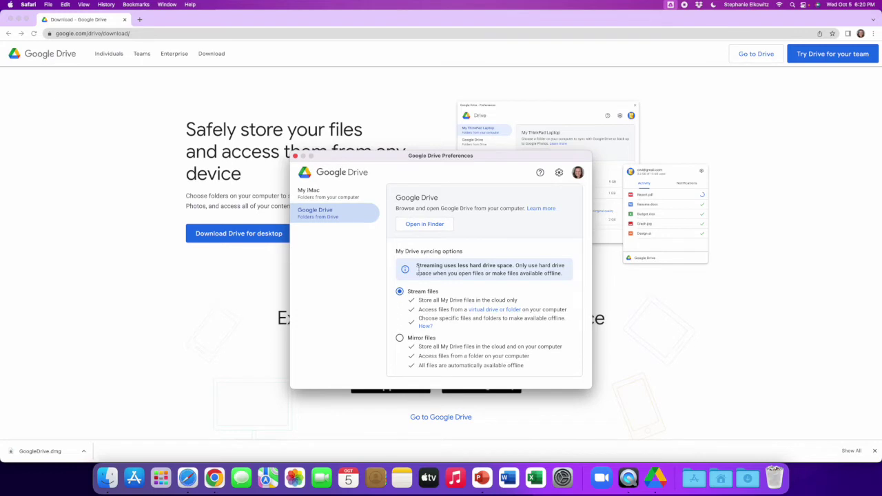
pyautogui.click(399, 338)
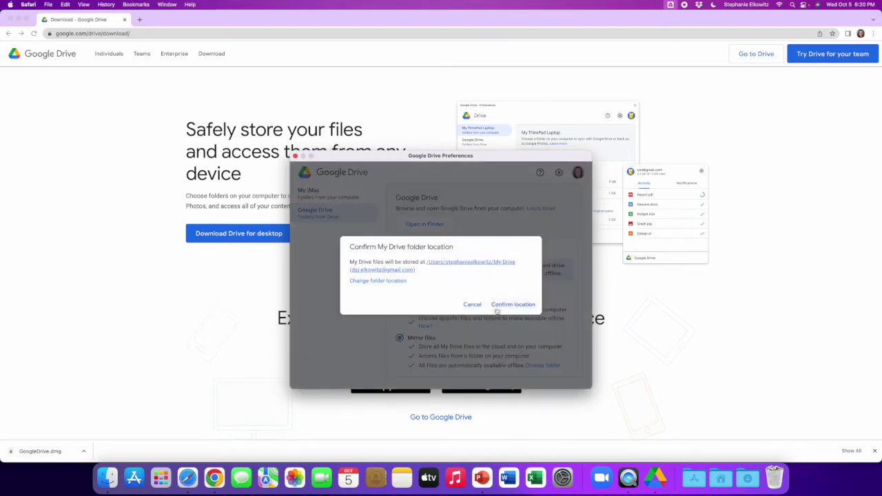
pyautogui.click(504, 308)
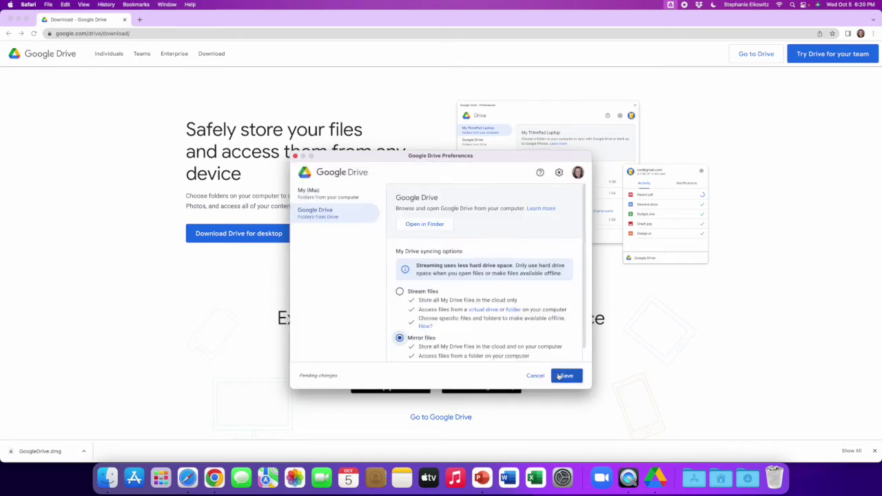
pyautogui.click(560, 376)
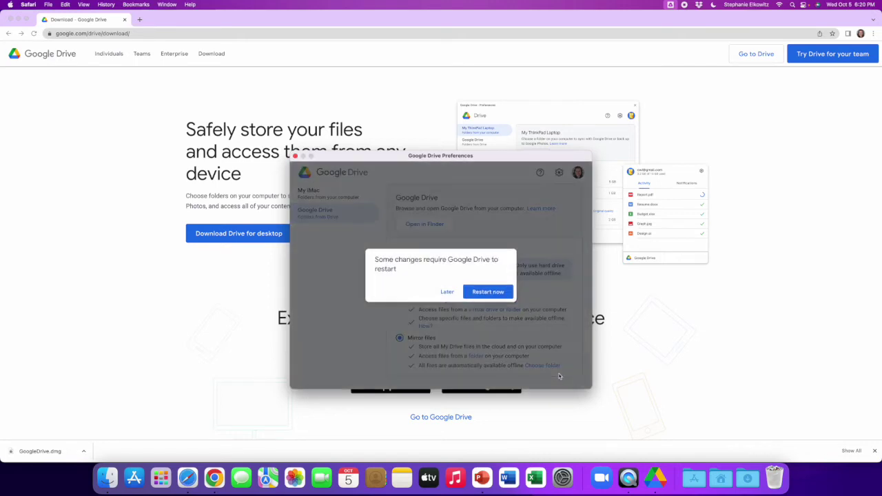
pyautogui.click(499, 296)
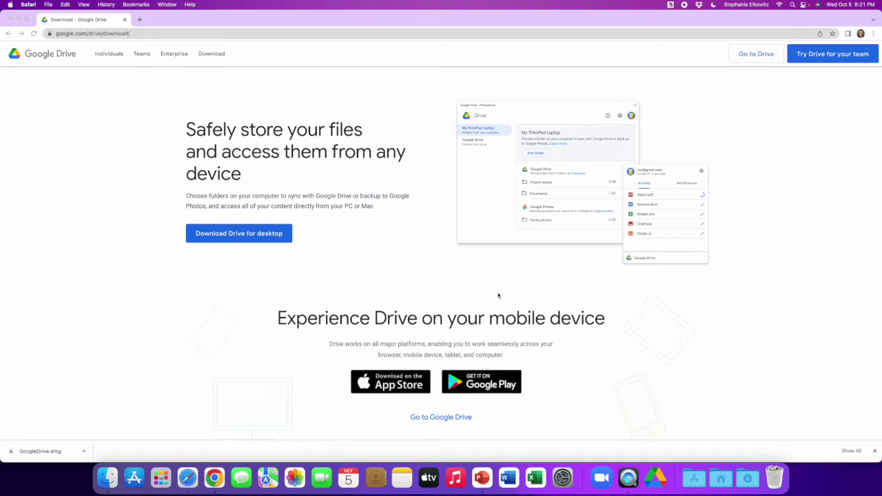
# Check which files are syncing in the Drive status panel, then dismiss it.
pyautogui.click(669, 7)
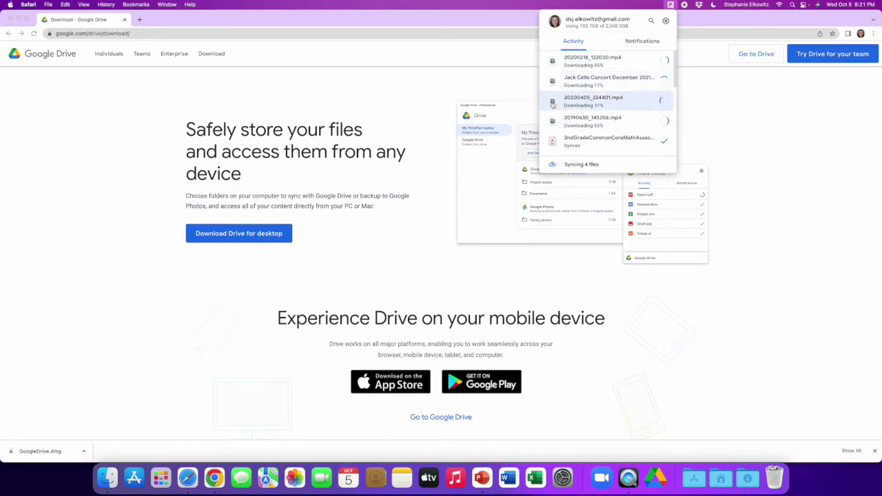
pyautogui.click(714, 106)
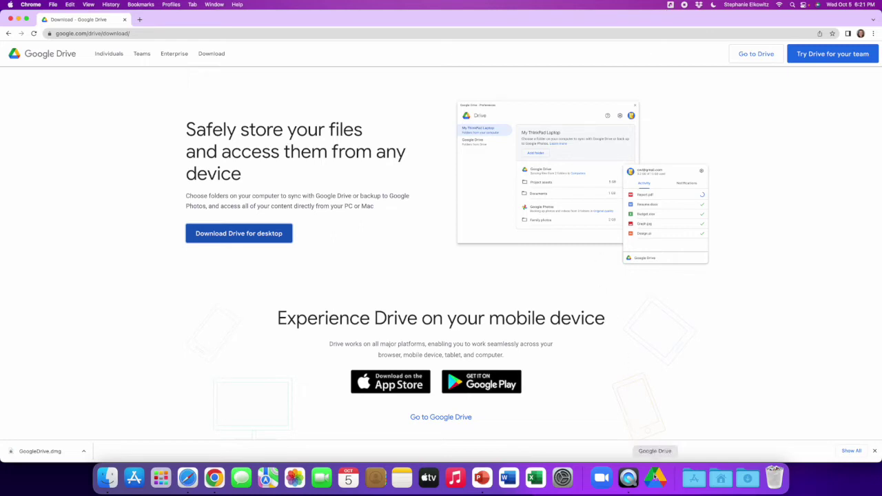
pyautogui.click(694, 478)
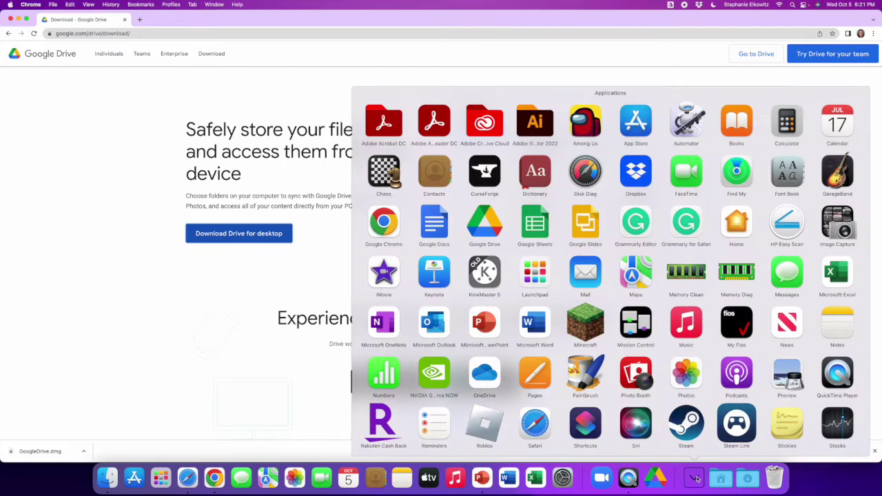
pyautogui.click(696, 479)
pyautogui.click(720, 478)
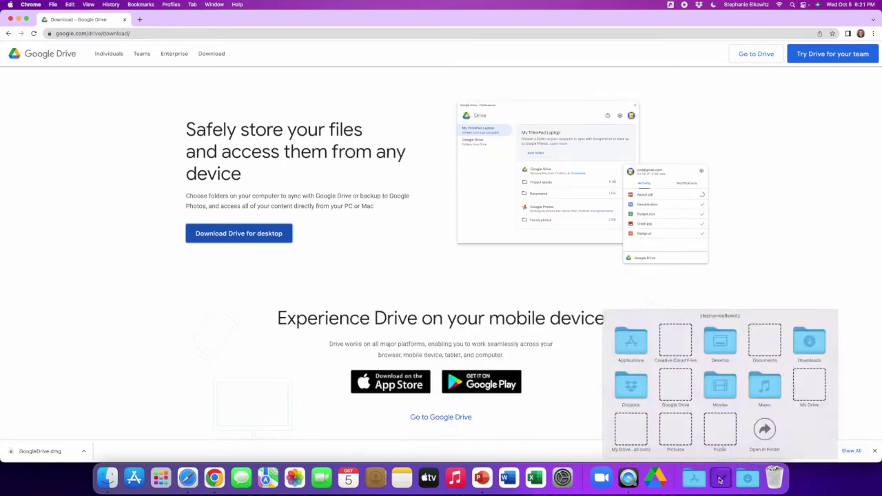
pyautogui.click(764, 431)
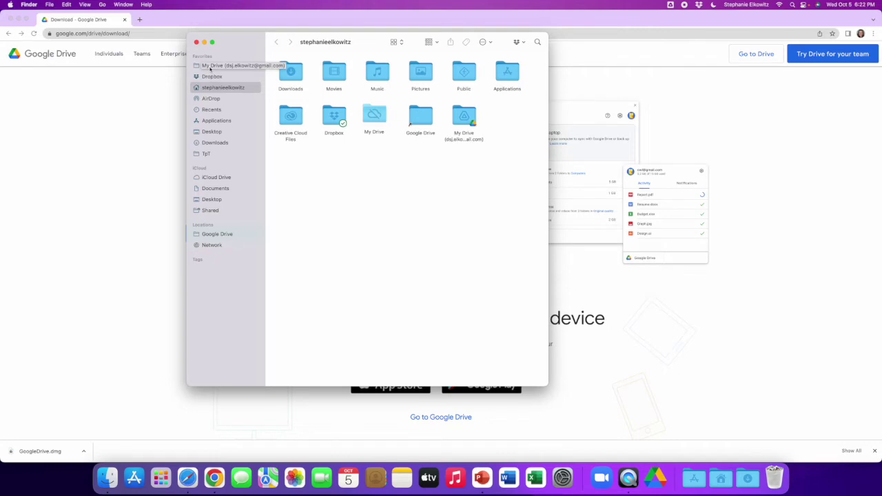
pyautogui.click(210, 66)
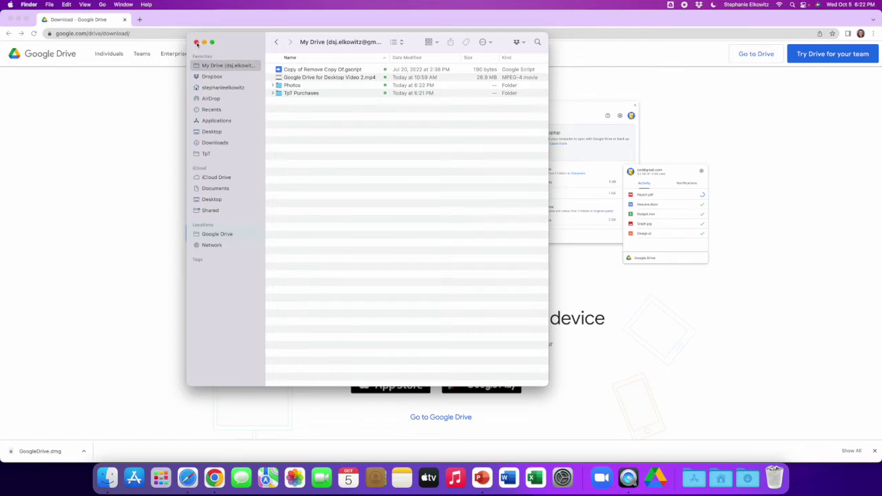
pyautogui.click(196, 42)
pyautogui.click(139, 19)
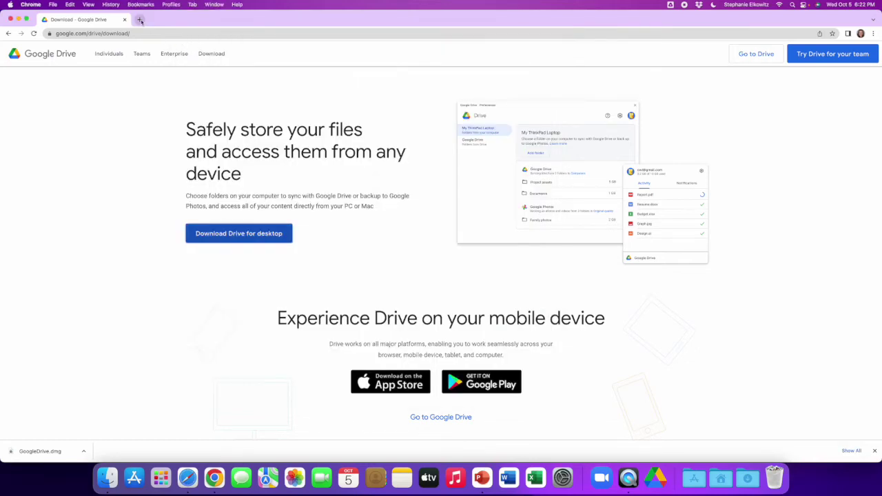
# Go to the TpT store page and filter it to free Google Classroom Units.
pyautogui.click(445, 198)
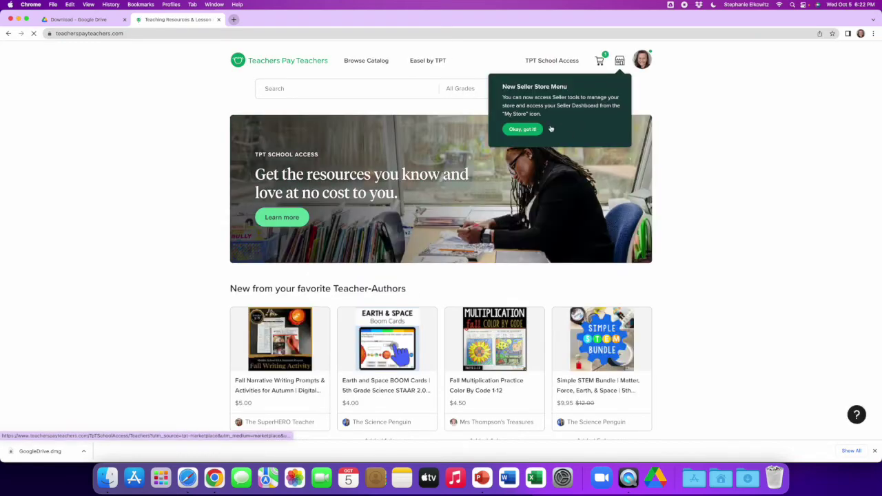
pyautogui.click(619, 61)
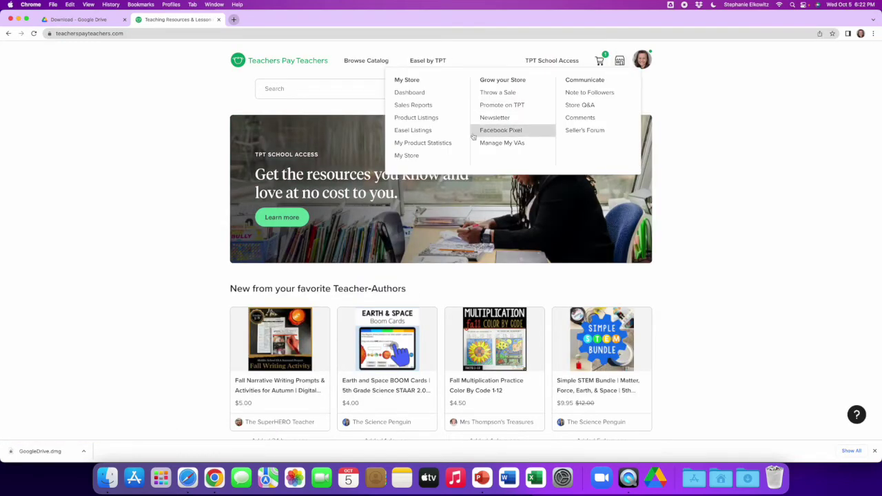
pyautogui.click(407, 156)
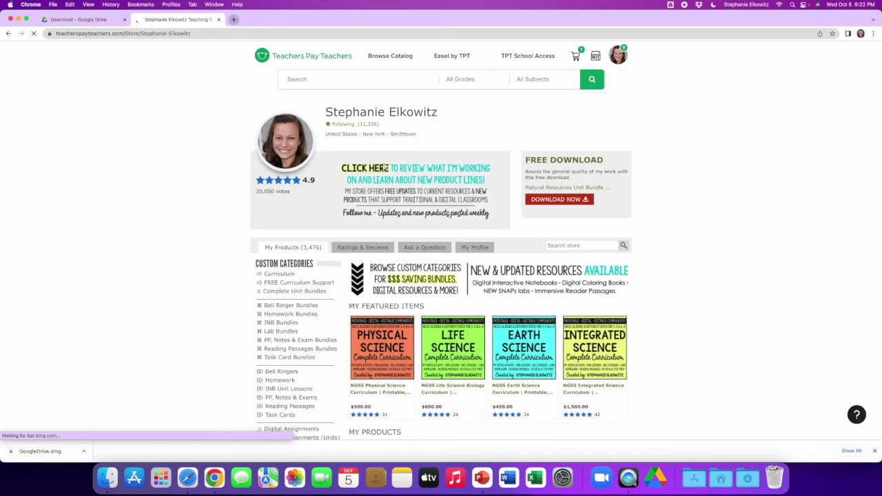
pyautogui.scroll(-2, 346, 171)
pyautogui.scroll(-5, 345, 170)
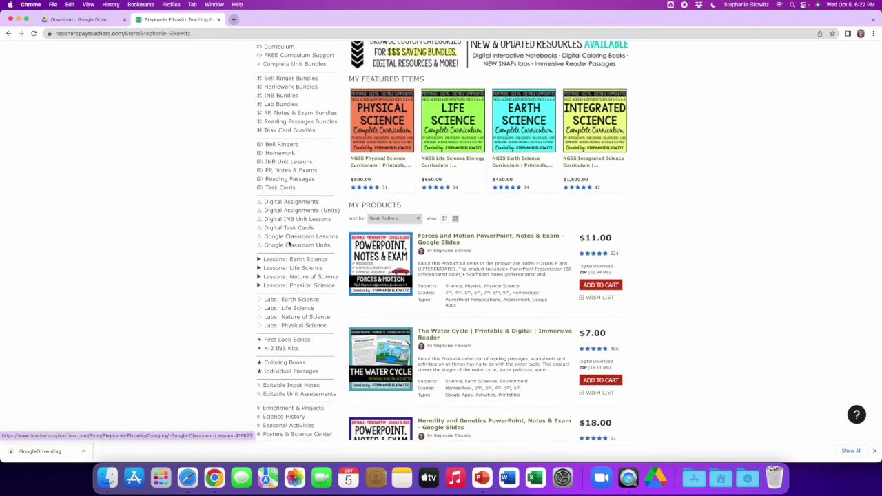
pyautogui.click(290, 247)
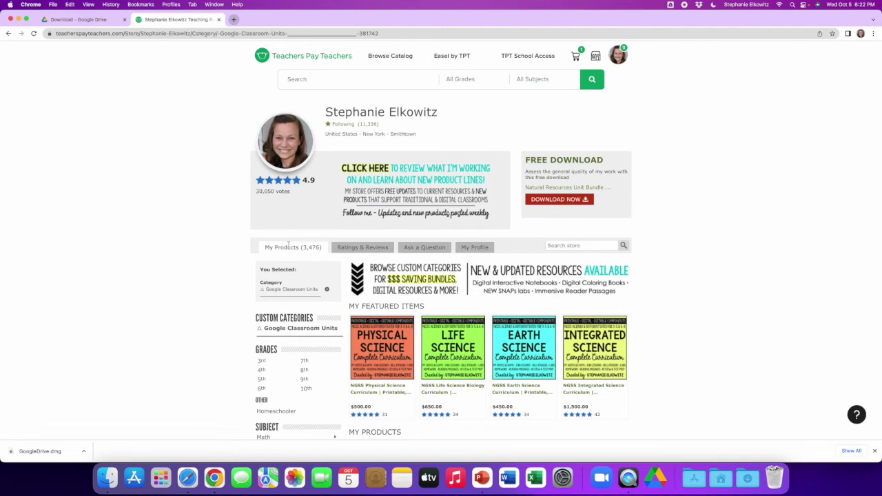
pyautogui.scroll(-2, 268, 261)
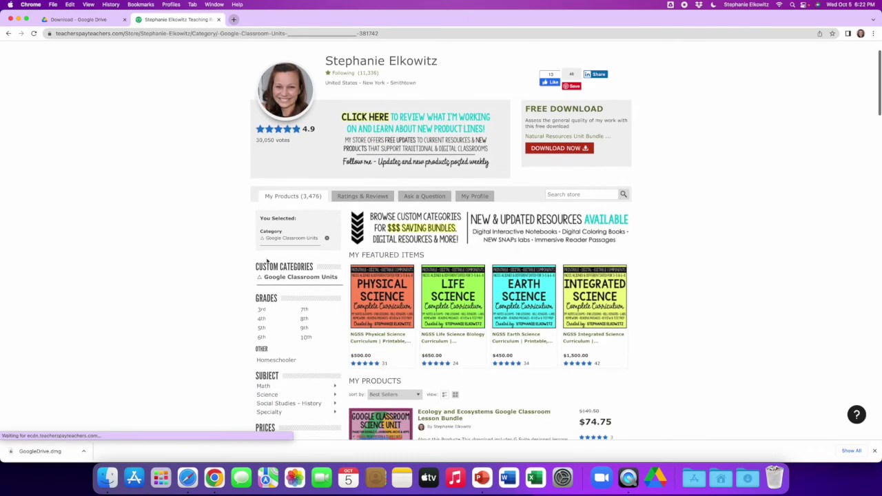
pyautogui.scroll(-1, 268, 261)
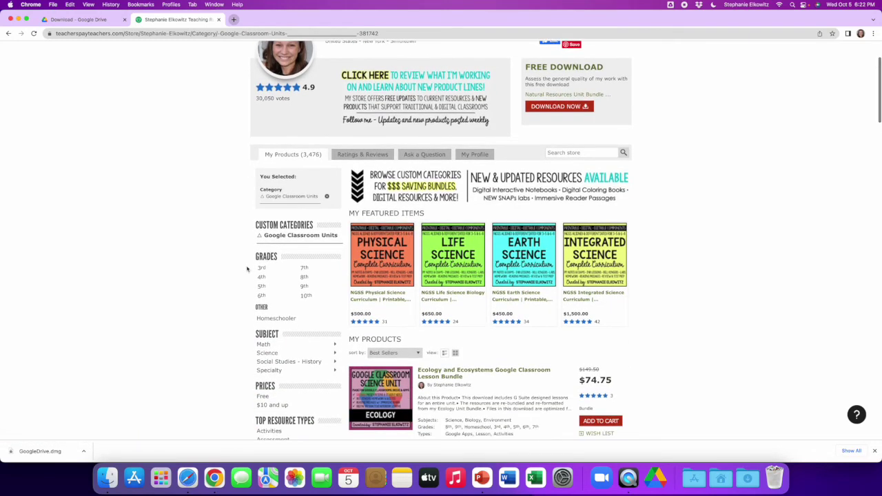
pyautogui.scroll(-3, 243, 270)
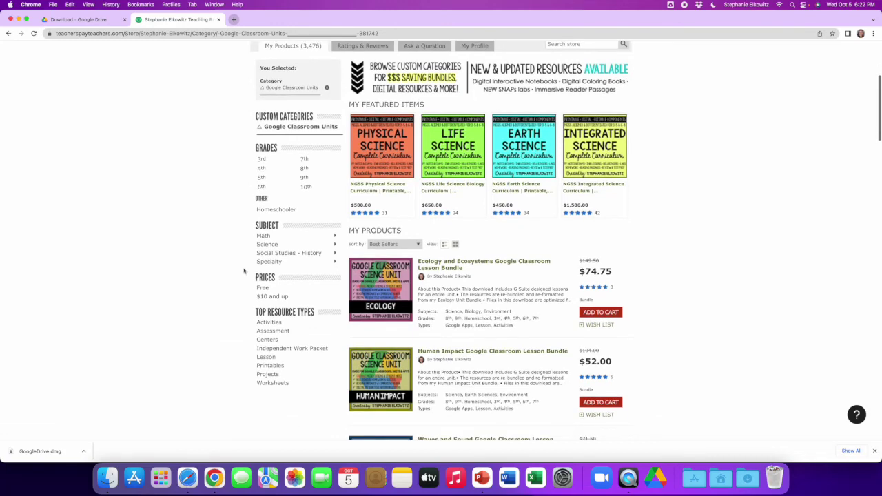
pyautogui.click(262, 288)
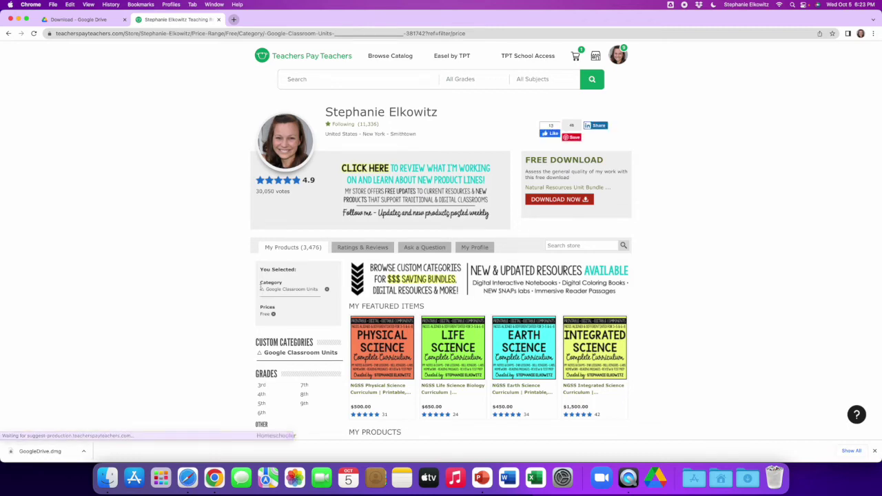
# Download the Natural Resources Google Classroom Lesson Bundle zip and minimize Chrome.
pyautogui.scroll(-1, 260, 288)
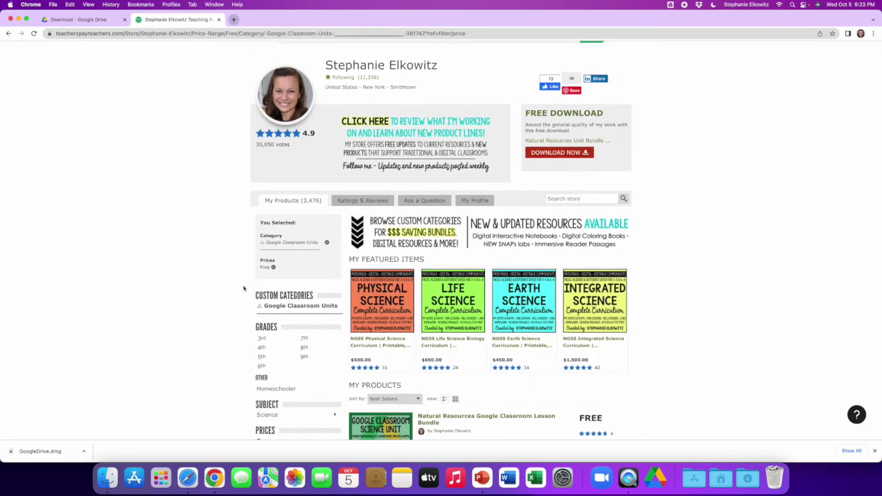
pyautogui.scroll(-3, 231, 298)
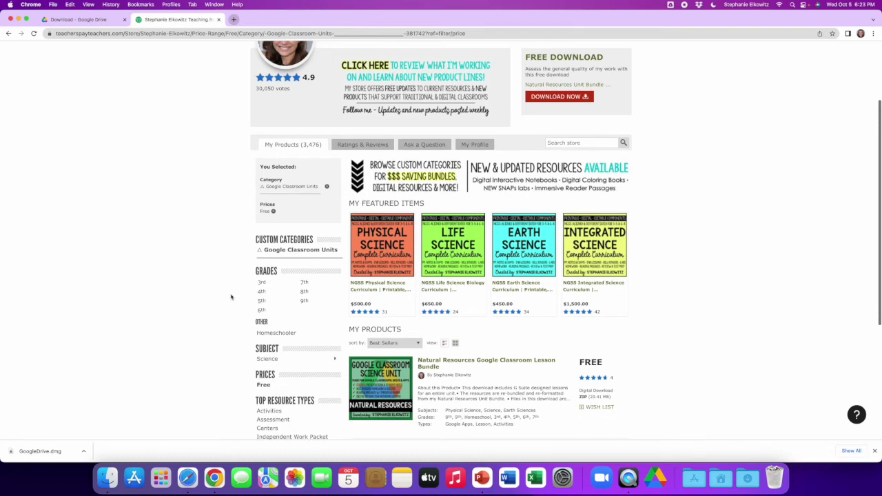
pyautogui.click(495, 319)
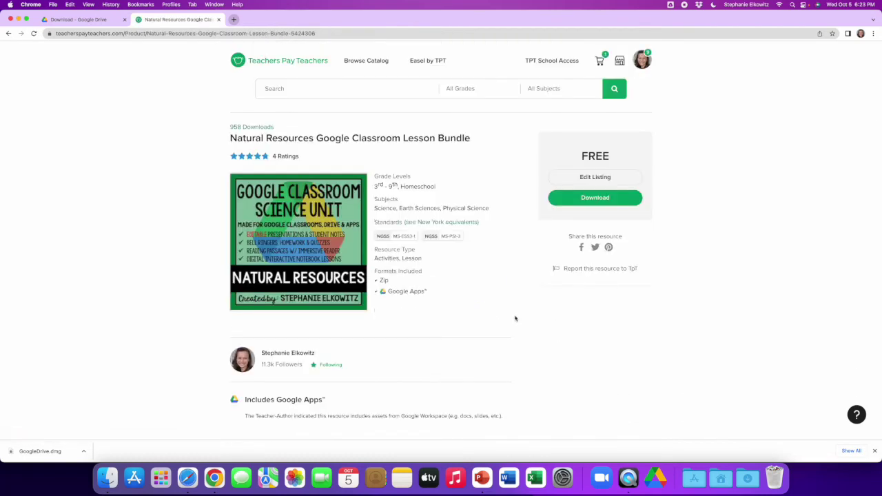
pyautogui.click(591, 198)
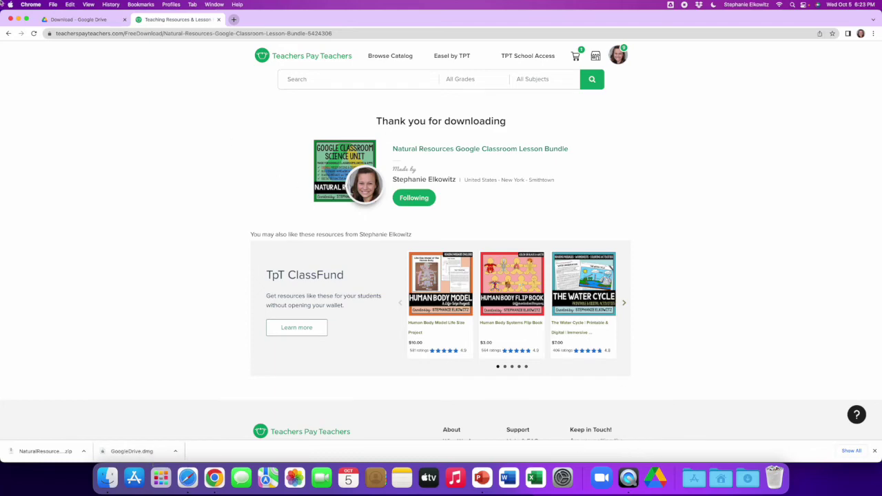
pyautogui.click(18, 19)
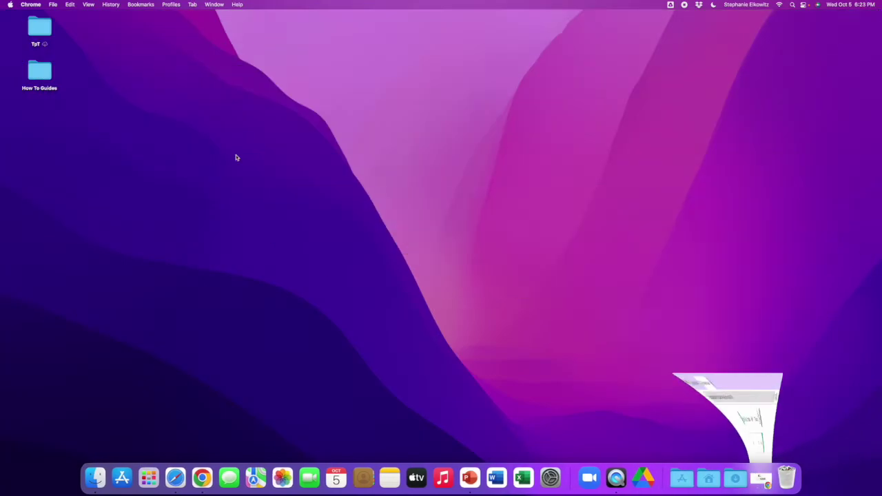
# Unzip the downloaded lesson bundle in Finder's Downloads folder and expand its contents.
pyautogui.click(738, 479)
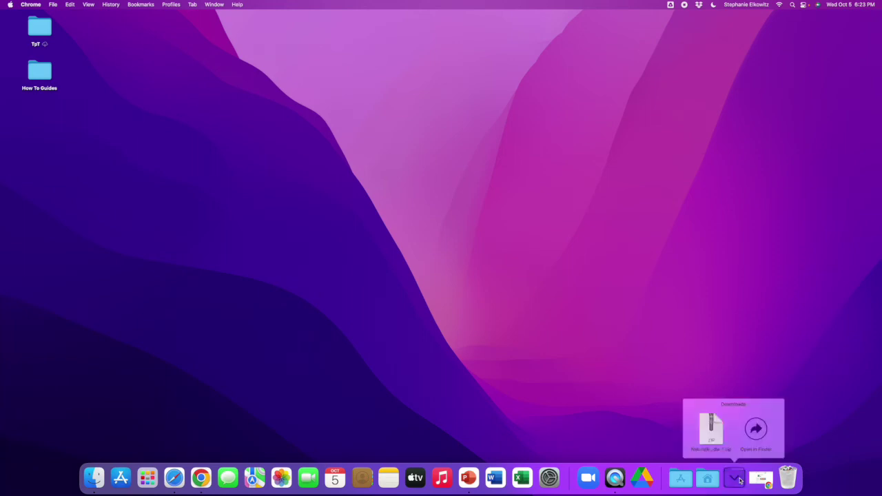
pyautogui.click(756, 434)
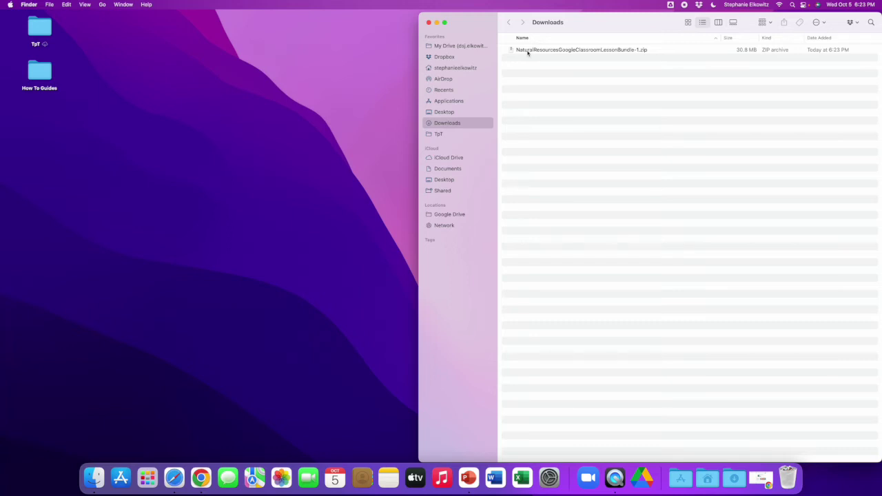
pyautogui.doubleClick(527, 51)
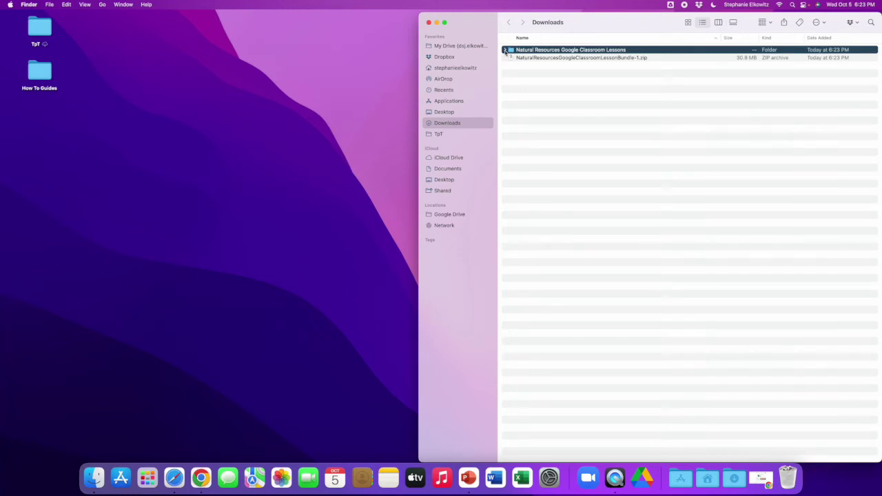
pyautogui.click(506, 51)
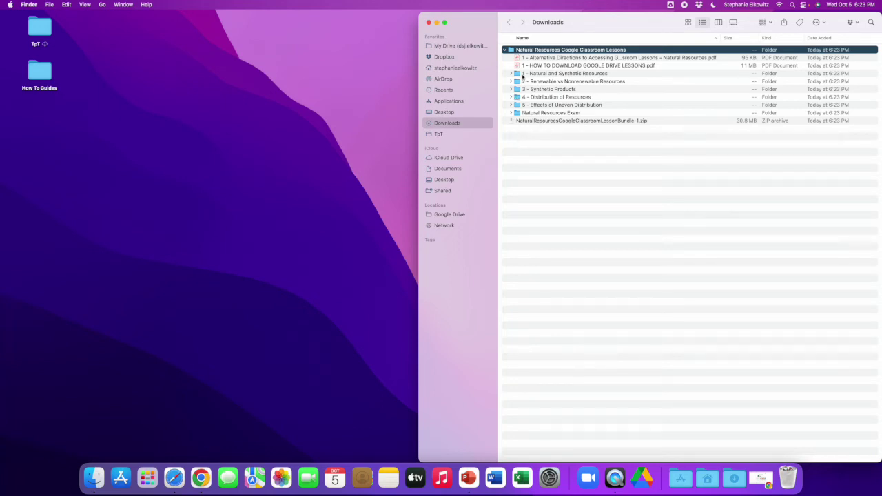
# Open the '1 - Natural and Synthetic Resources' folder and its Bell Ringer Fillable Slide.
pyautogui.click(522, 74)
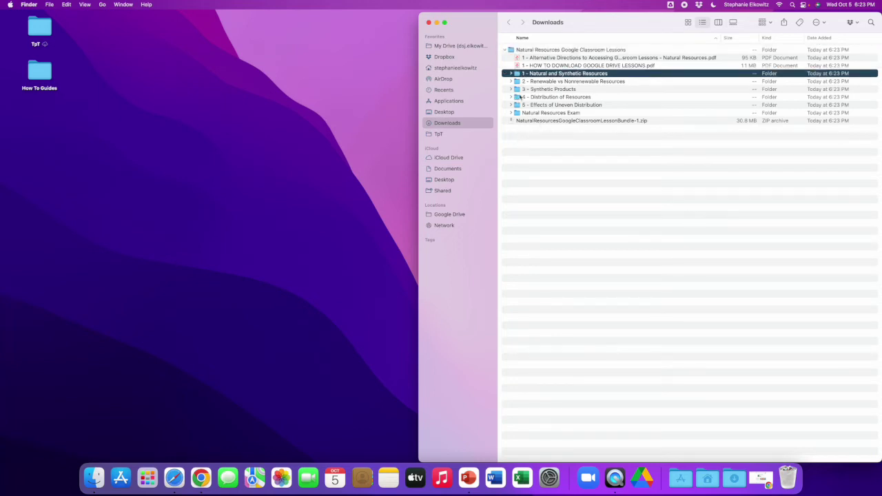
pyautogui.keyDown('shift'); pyautogui.click(525, 105); pyautogui.keyUp('shift')
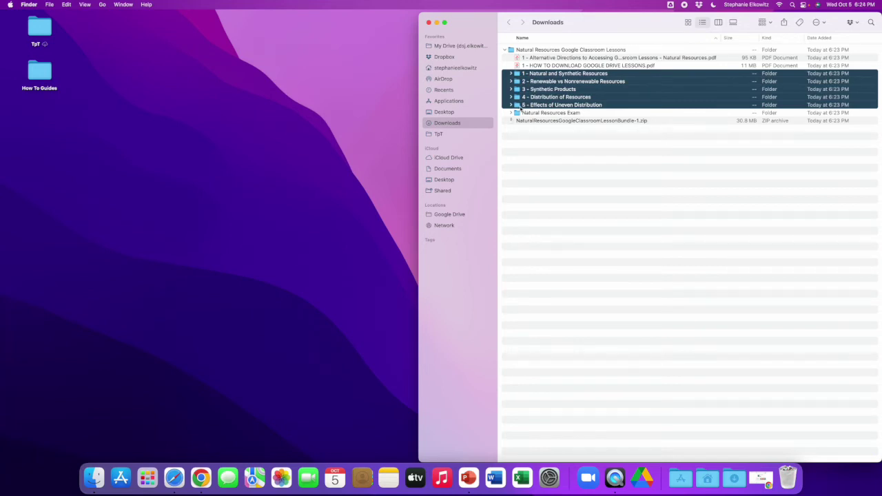
pyautogui.click(534, 189)
pyautogui.doubleClick(517, 74)
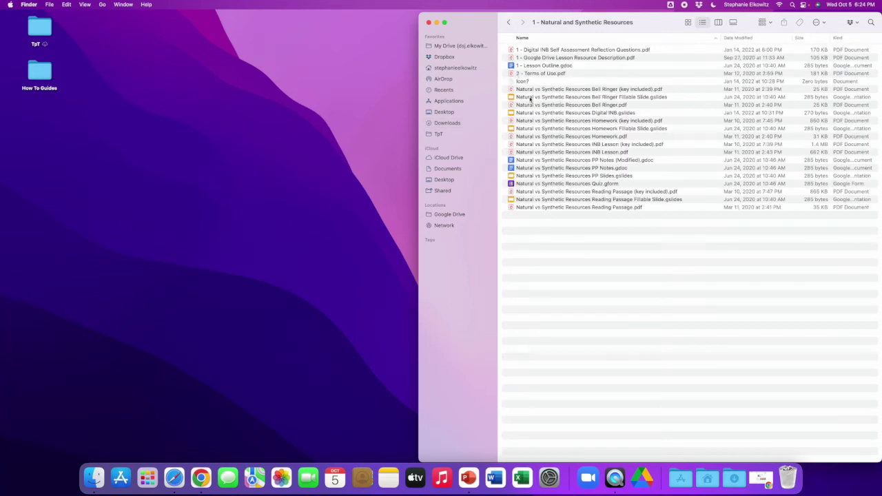
pyautogui.doubleClick(529, 100)
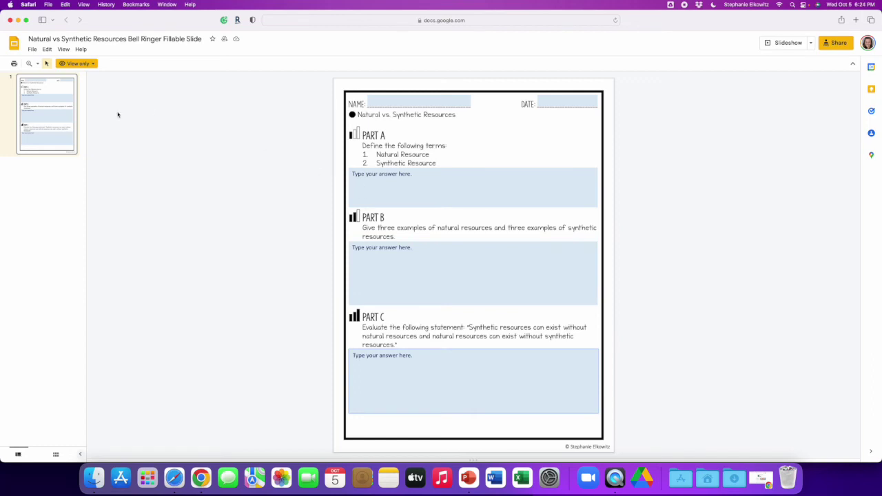
pyautogui.click(32, 50)
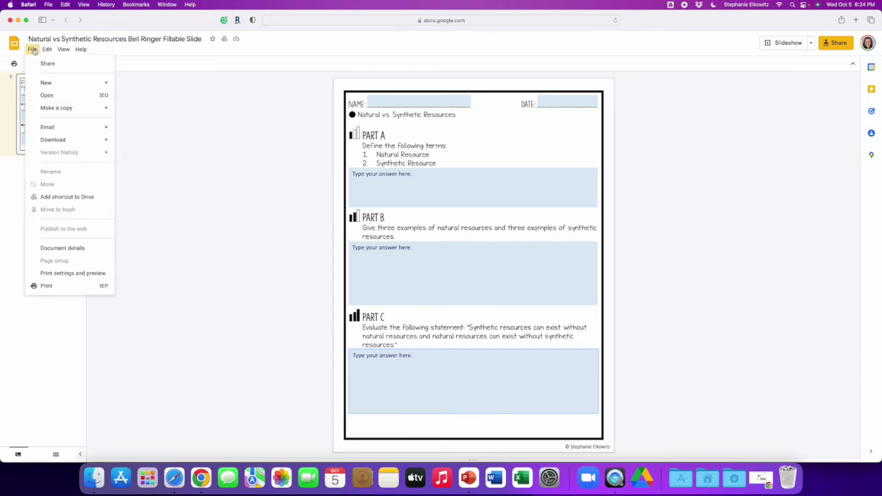
pyautogui.moveTo(65, 108)
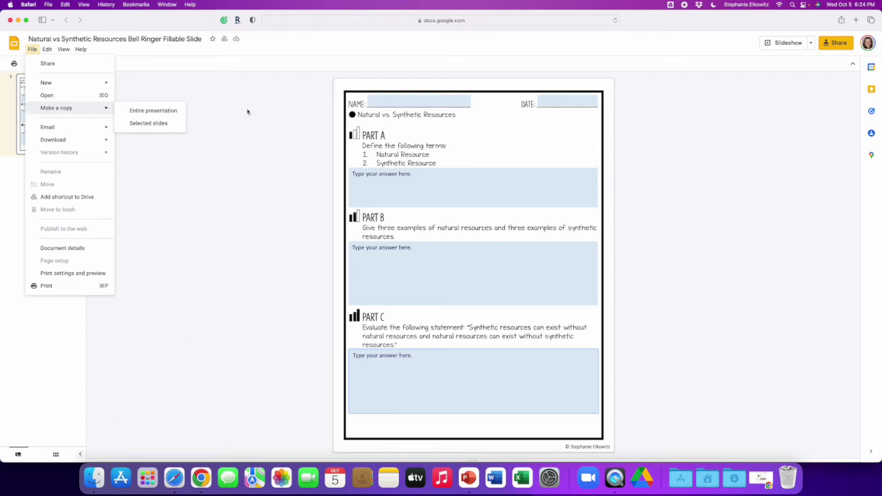
pyautogui.click(247, 112)
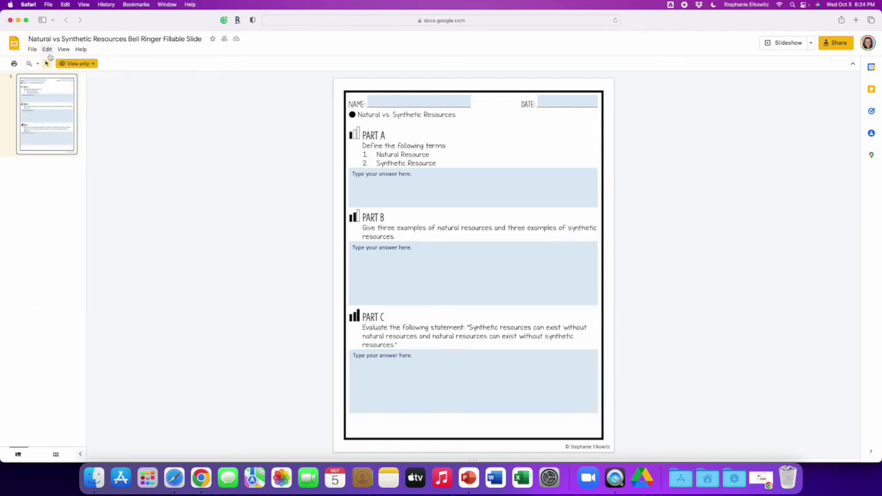
pyautogui.click(10, 20)
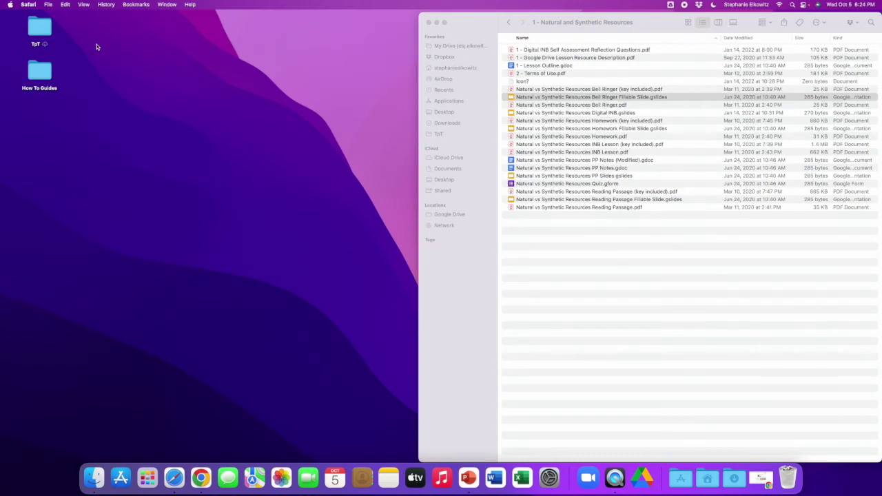
# Back in Downloads, select lesson folders 1 through 5 in the Natural Resources bundle and drag them onto My Drive.
pyautogui.click(509, 22)
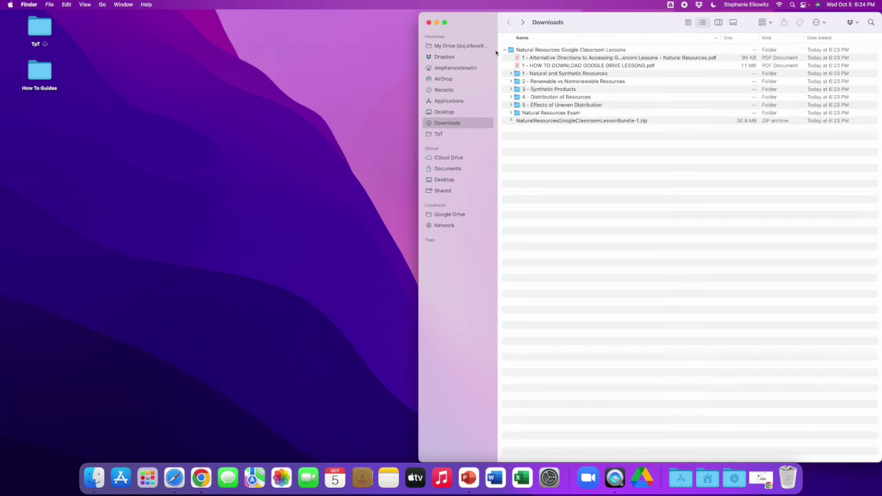
pyautogui.click(506, 51)
pyautogui.click(506, 51)
pyautogui.click(519, 73)
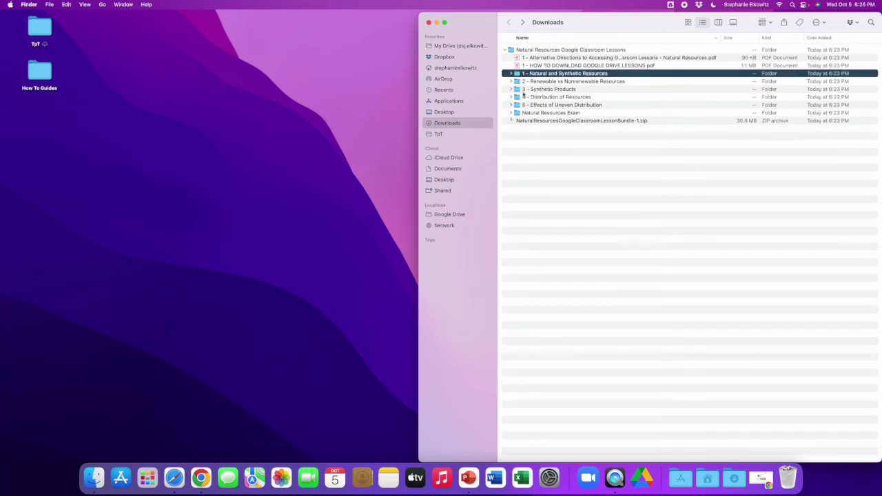
pyautogui.keyDown('shift'); pyautogui.click(524, 105); pyautogui.keyUp('shift')
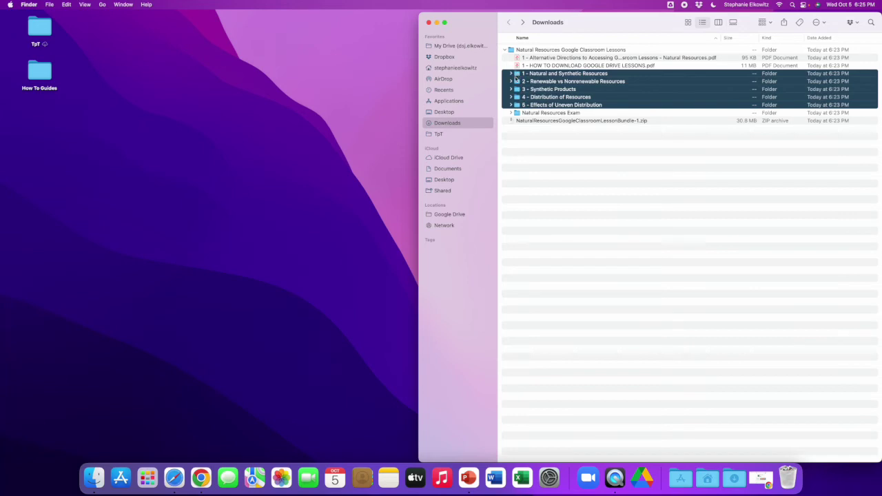
pyautogui.moveTo(517, 74); pyautogui.dragTo(469, 49)
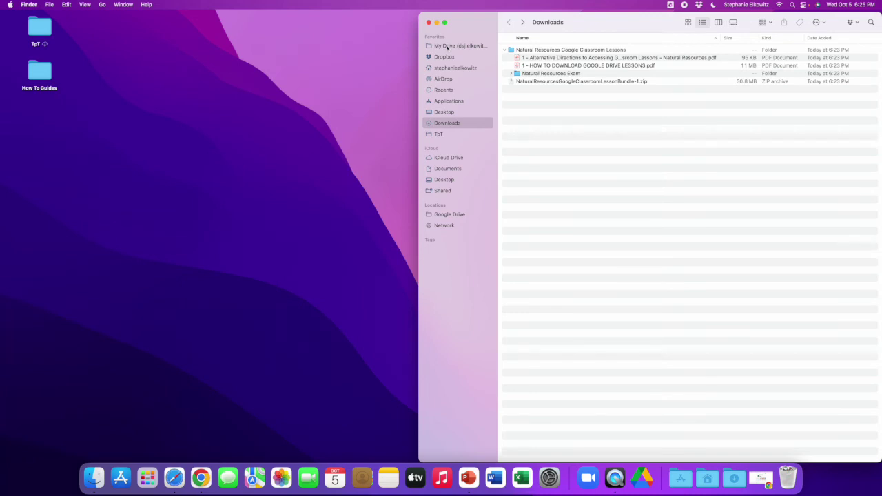
# View My Drive's contents, check Google Drive's upload activity, and bring Chrome back to the front.
pyautogui.click(447, 46)
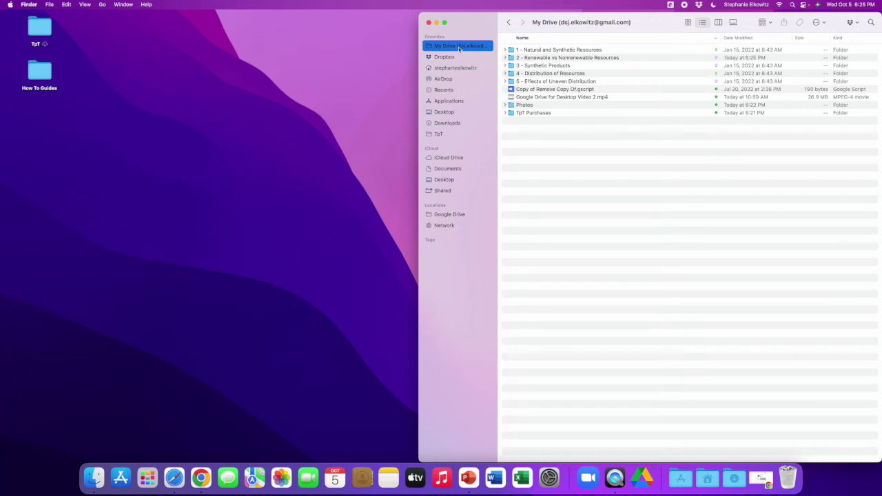
pyautogui.click(669, 5)
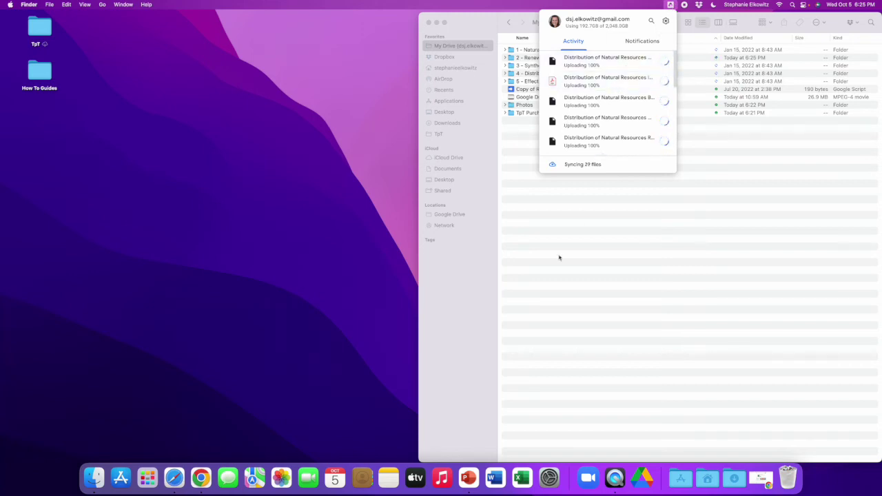
pyautogui.click(772, 483)
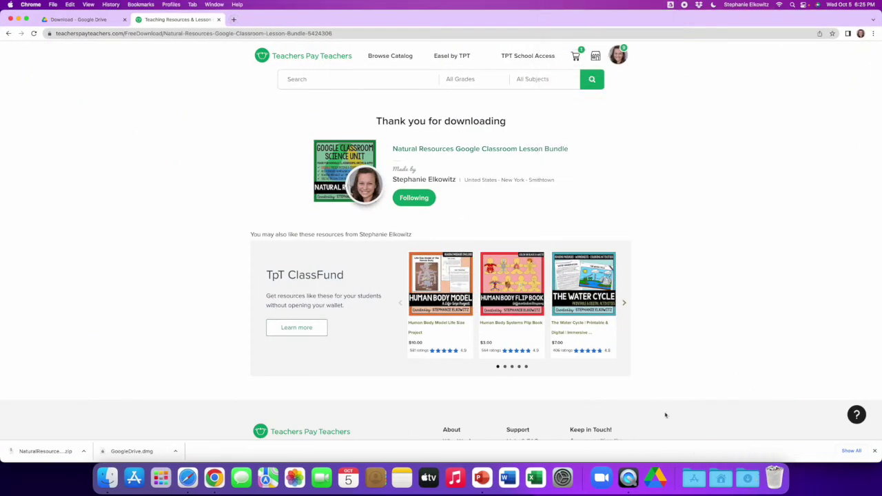
pyautogui.click(218, 19)
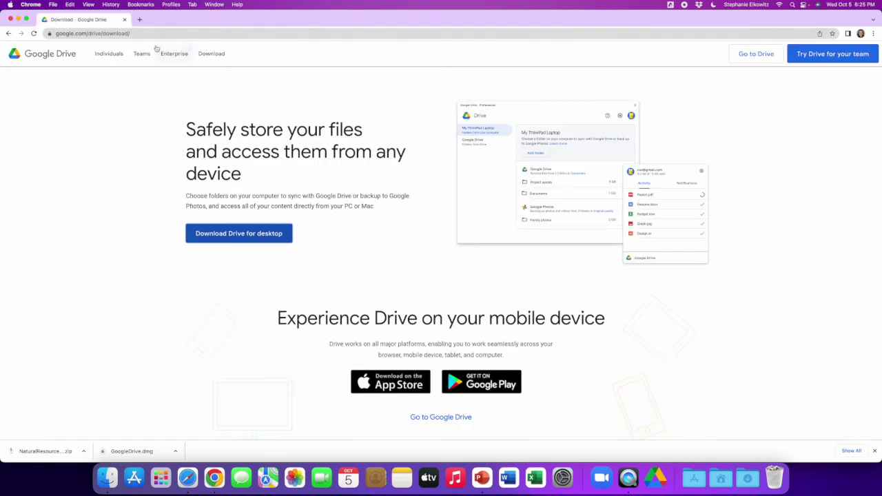
pyautogui.click(147, 34)
pyautogui.write('WWW.GOOG')
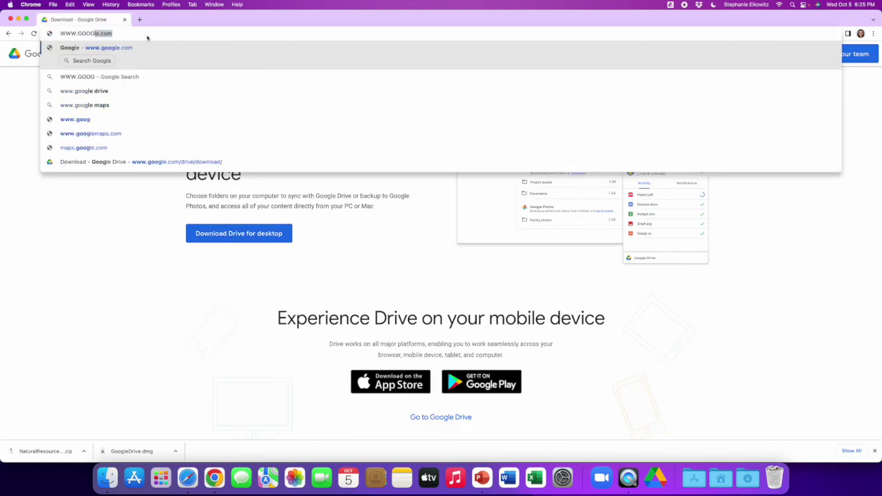
pyautogui.press('Return')
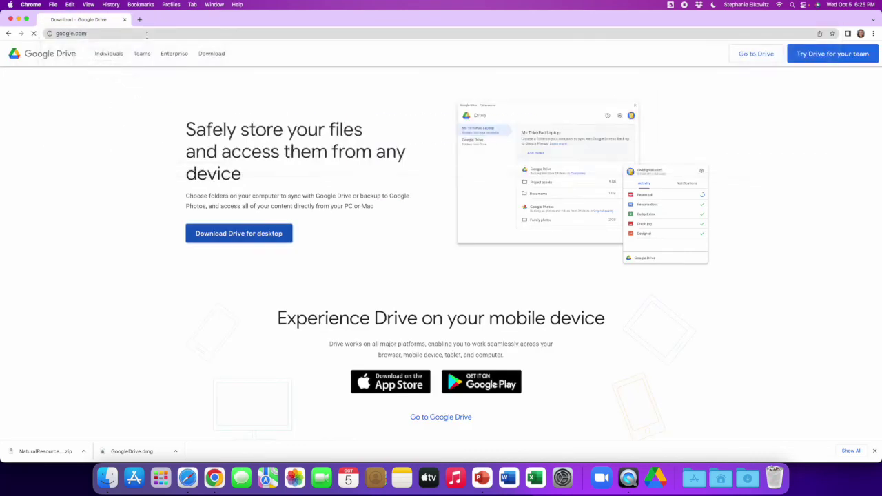
pyautogui.click(795, 132)
pyautogui.click(849, 53)
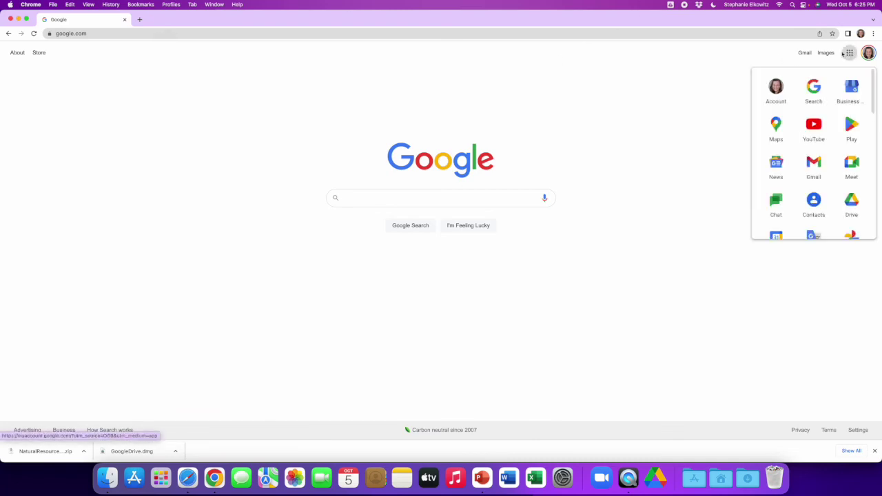
pyautogui.click(854, 200)
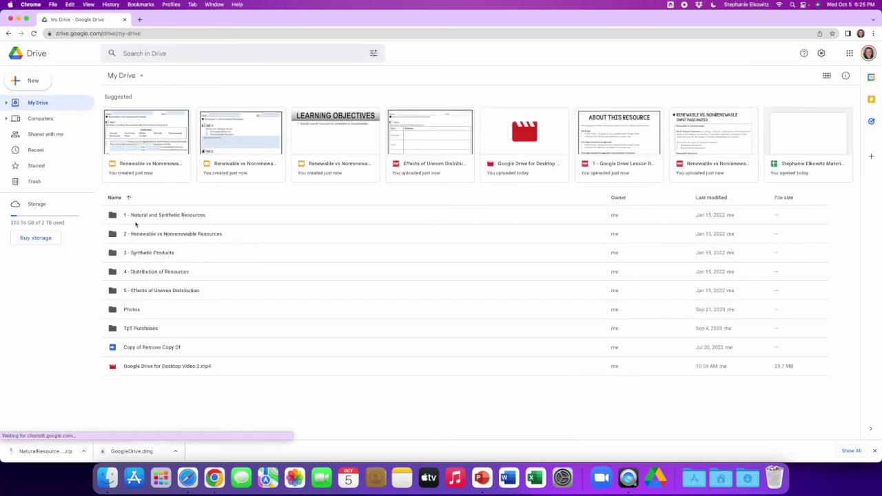
# Look inside folder 1, return to My Drive, then open folder 2 and select the Bell Ringer Fillable Slide.
pyautogui.doubleClick(112, 216)
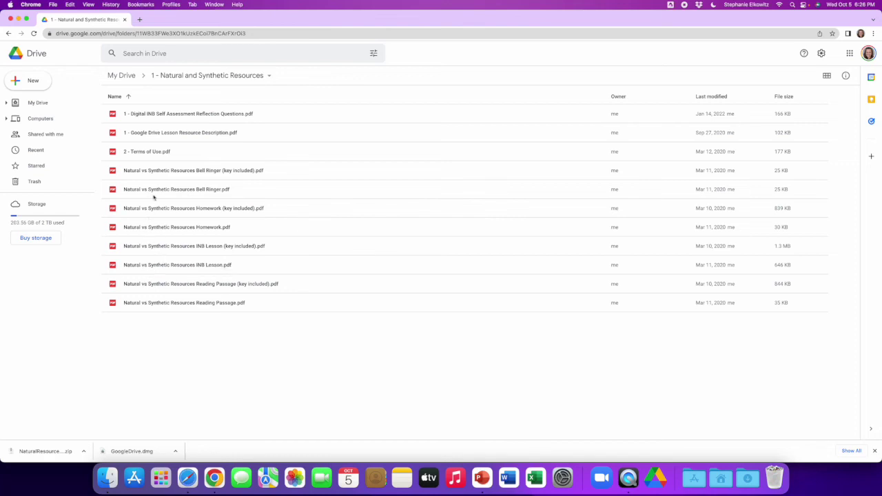
pyautogui.click(129, 77)
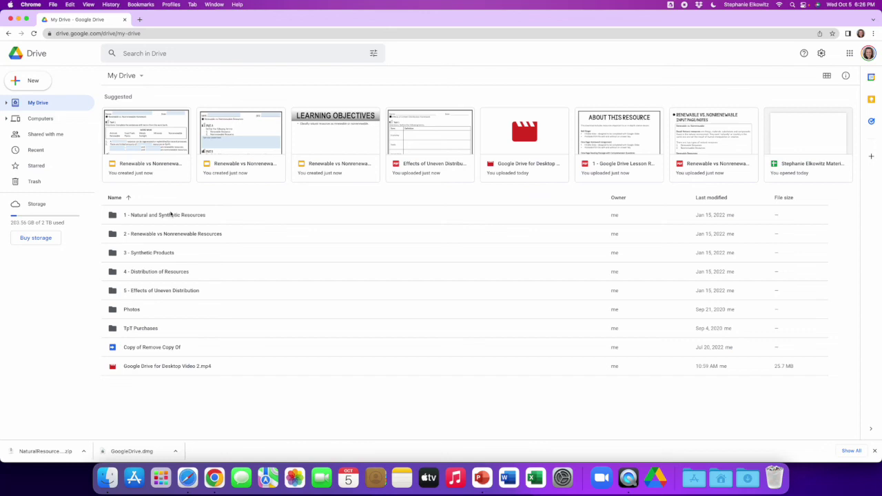
pyautogui.doubleClick(175, 234)
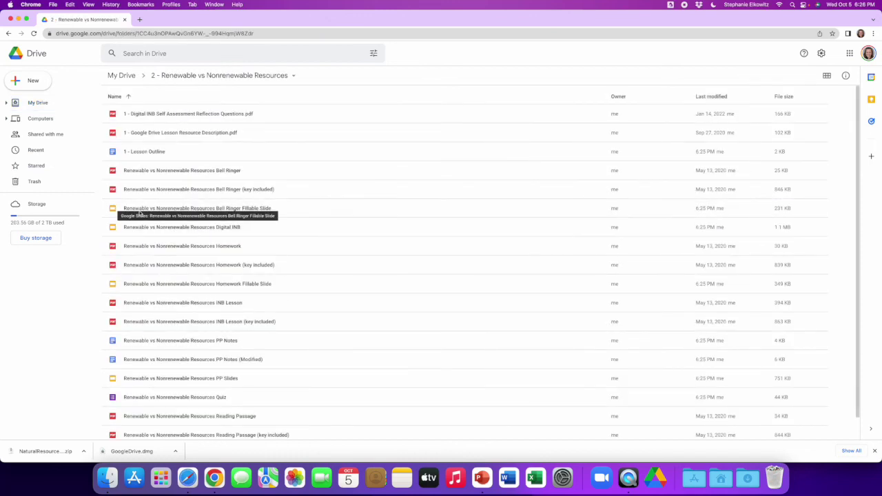
pyautogui.click(212, 209)
# Open the Bell Ringer Fillable Slide in Slides, test-moving the Part A answer box, then undoing it.
pyautogui.doubleClick(211, 208)
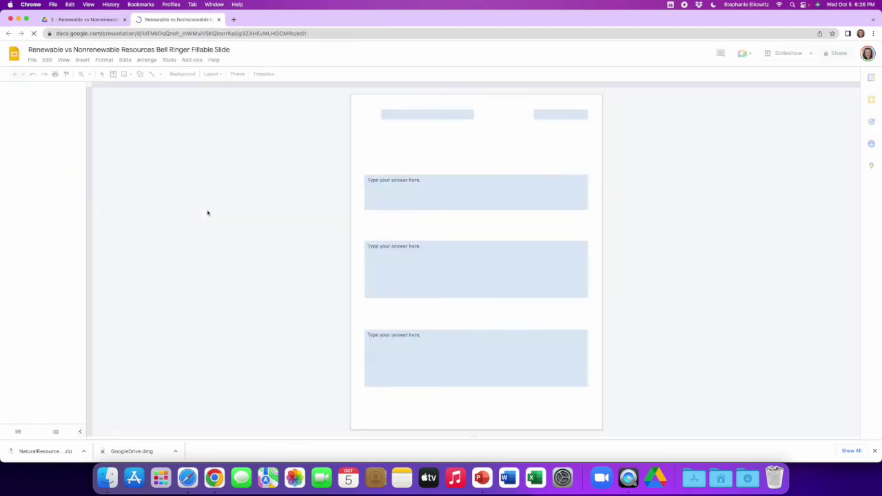
pyautogui.click(407, 183)
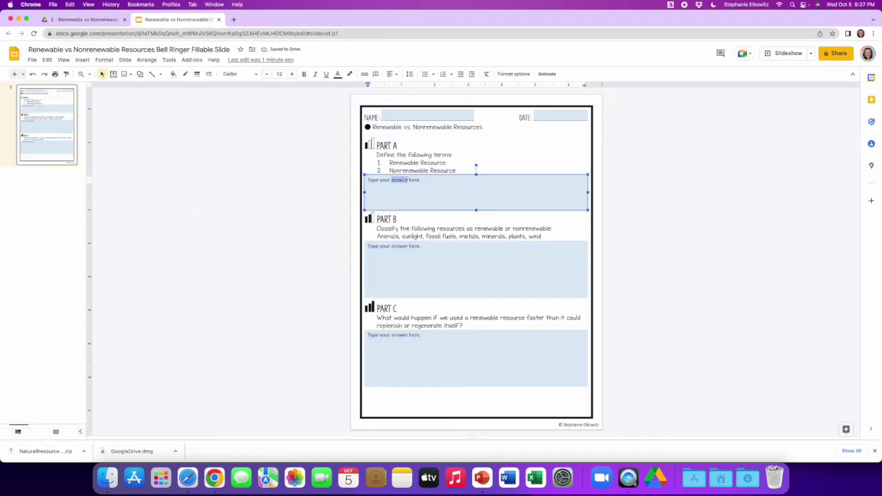
pyautogui.moveTo(435, 177); pyautogui.dragTo(440, 198)
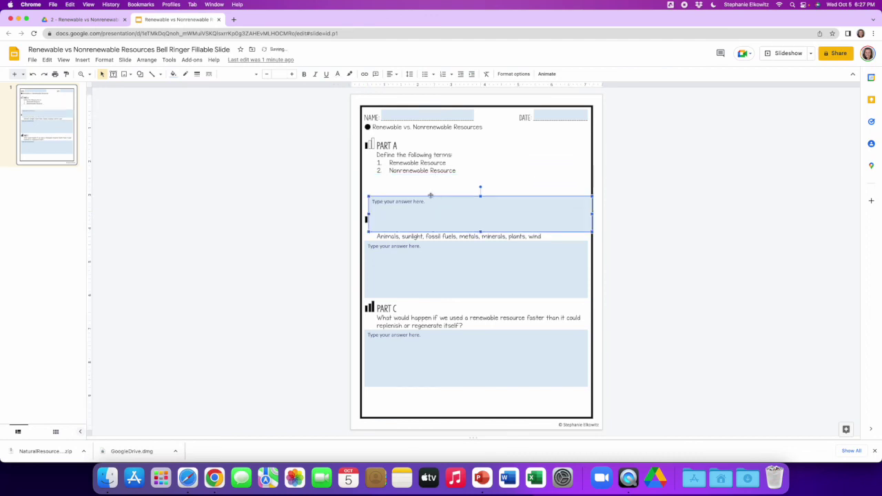
pyautogui.click(32, 75)
pyautogui.click(204, 141)
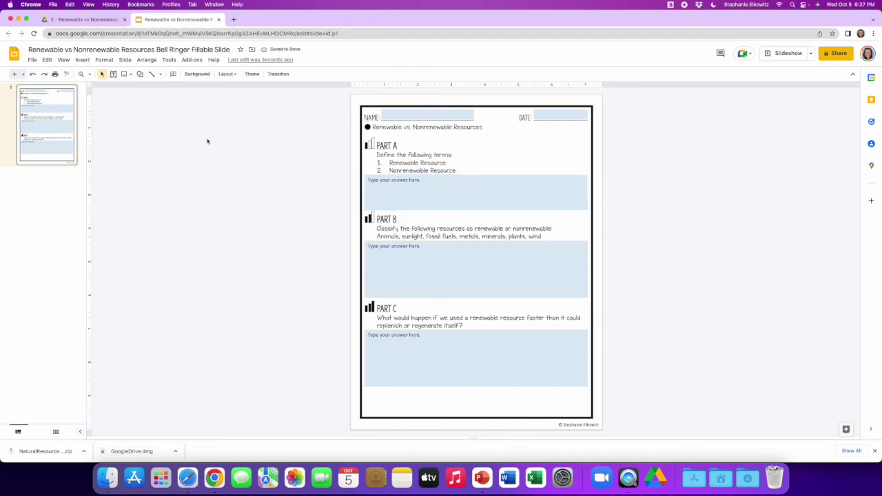